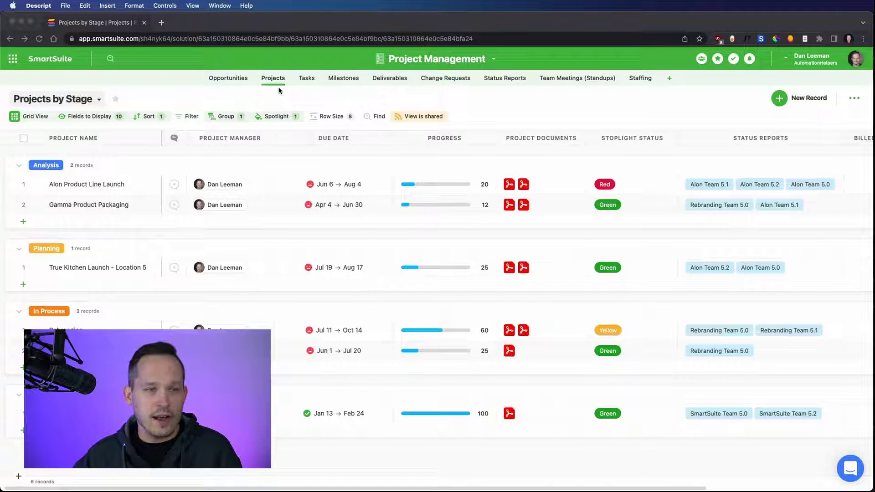
# Switch to the Opportunities grid showing New Branding Rollout at Negotiation, worth $15,000.
pyautogui.click(228, 78)
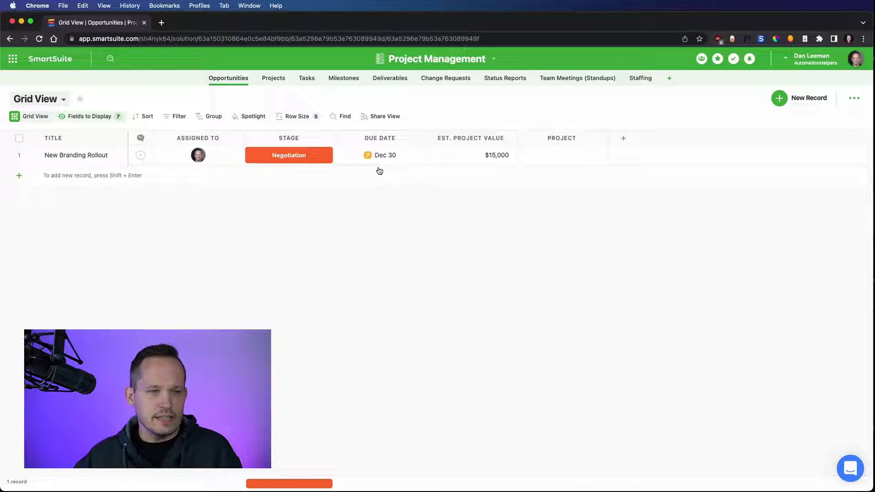
pyautogui.click(295, 156)
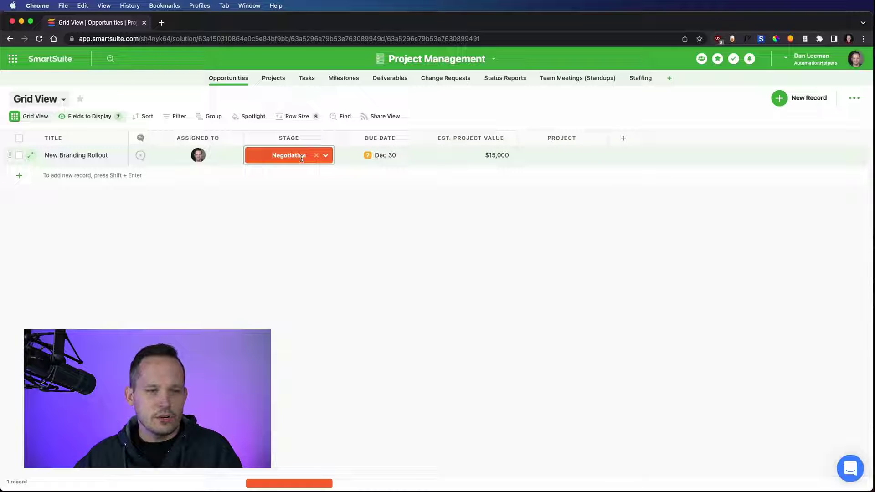
pyautogui.click(310, 178)
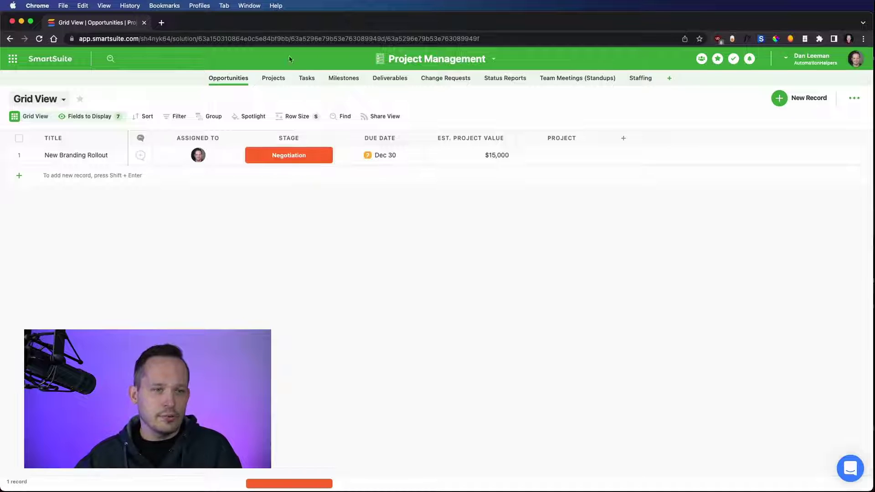
pyautogui.click(273, 77)
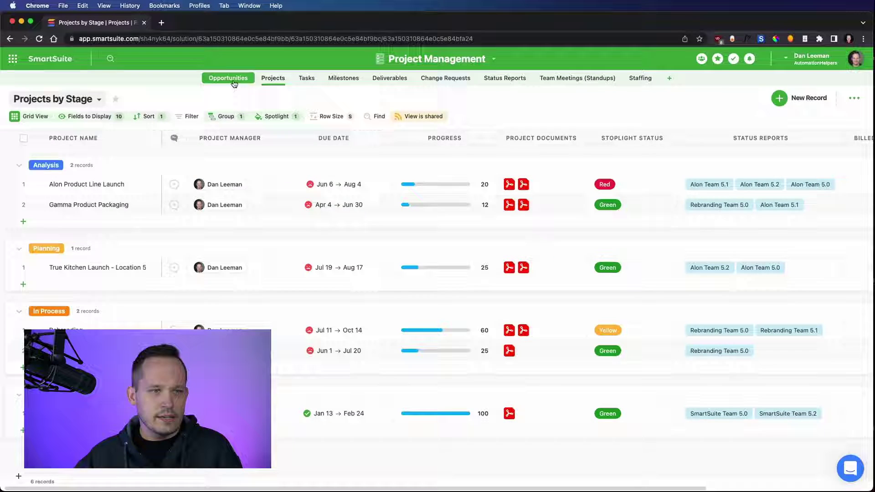
pyautogui.click(229, 78)
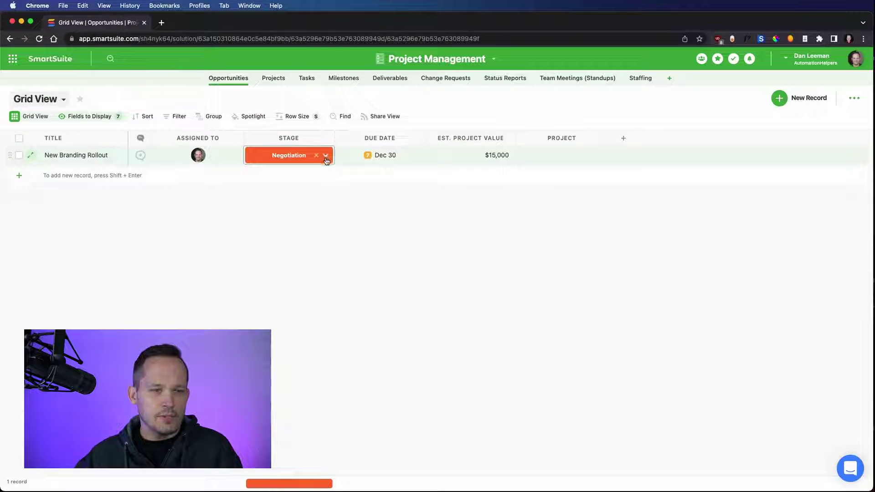
pyautogui.click(326, 157)
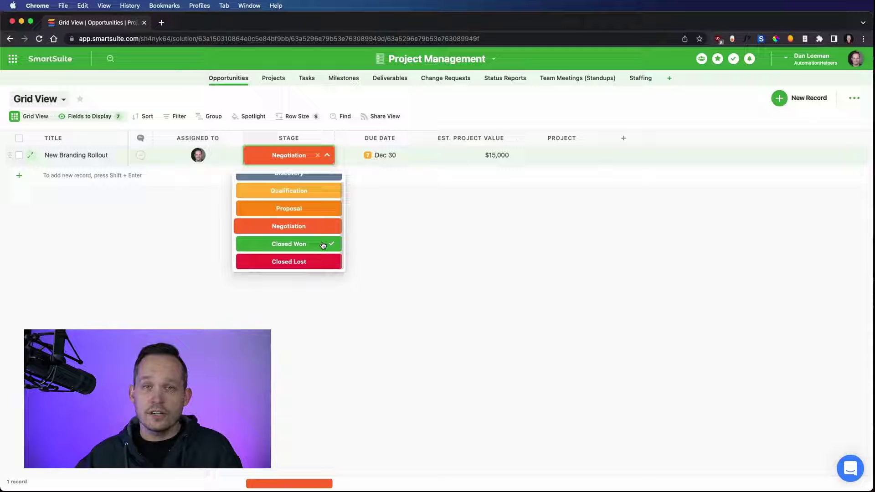
pyautogui.click(503, 236)
pyautogui.click(273, 77)
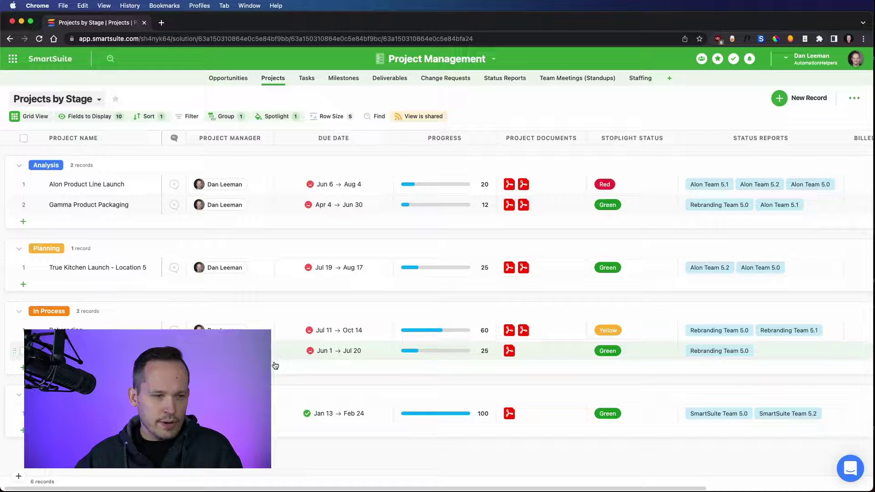
pyautogui.click(228, 77)
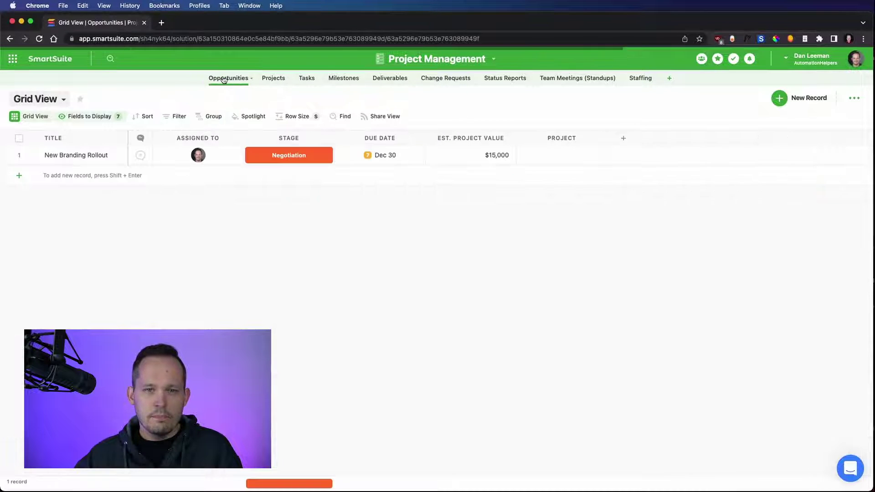
pyautogui.click(567, 155)
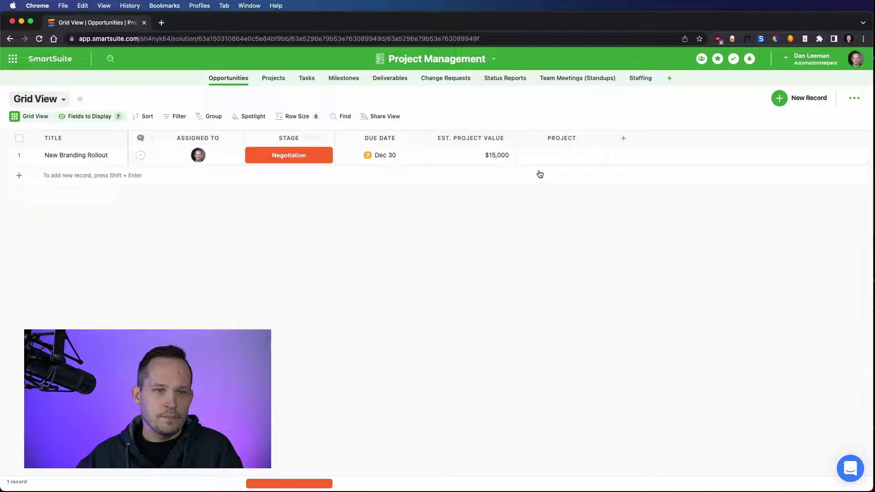
# Start a new automation in Project Management with a 'record matches a condition' trigger.
pyautogui.click(494, 60)
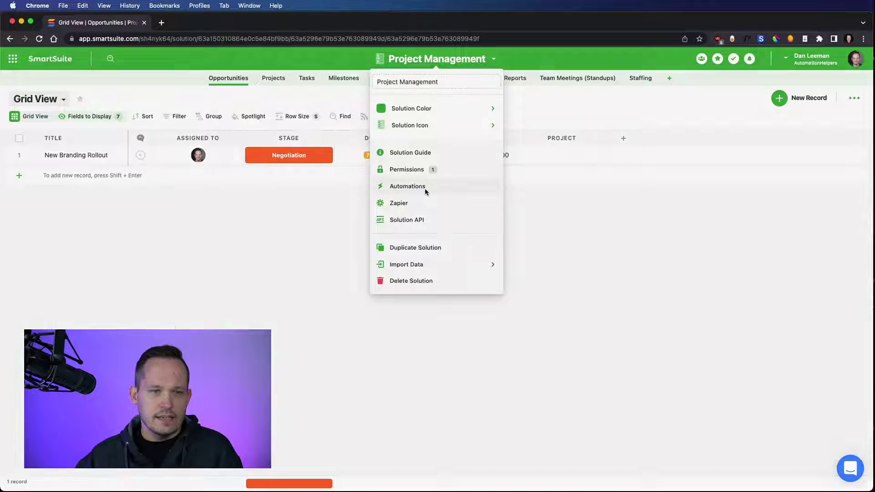
pyautogui.click(422, 186)
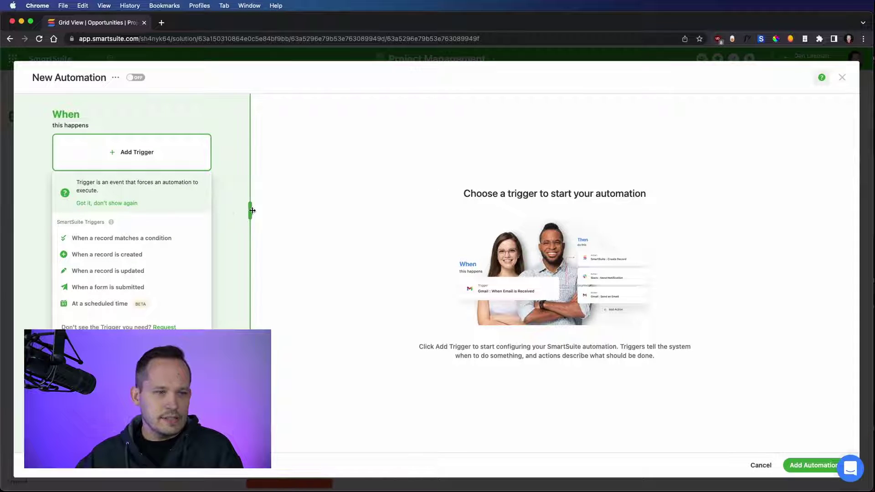
pyautogui.click(154, 154)
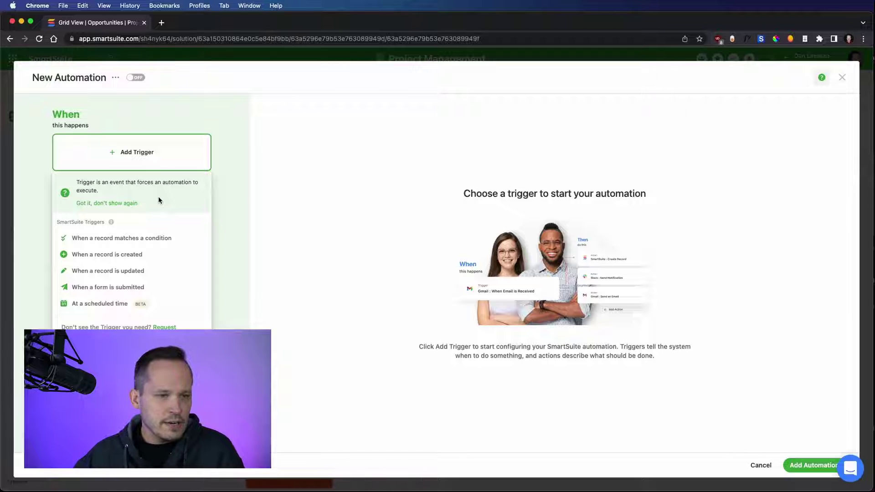
pyautogui.click(159, 237)
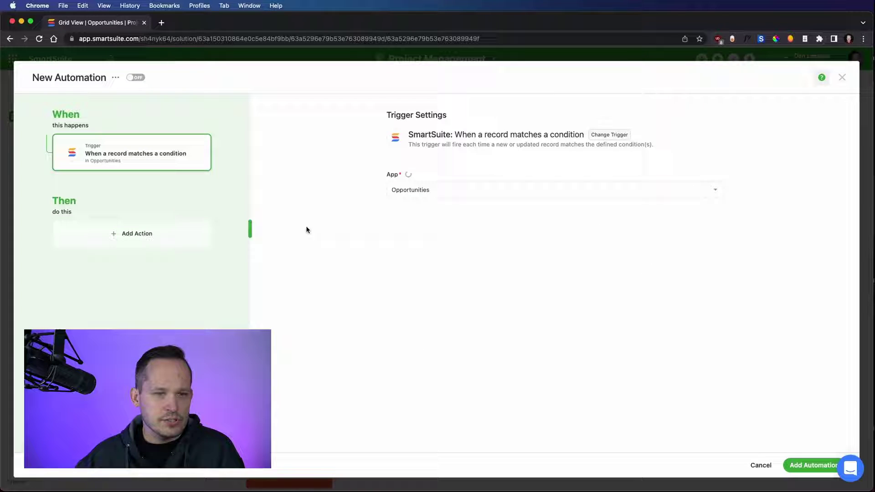
# Make the trigger watch Opportunities records whose Stage equals Closed Won.
pyautogui.click(447, 191)
pyautogui.click(447, 191)
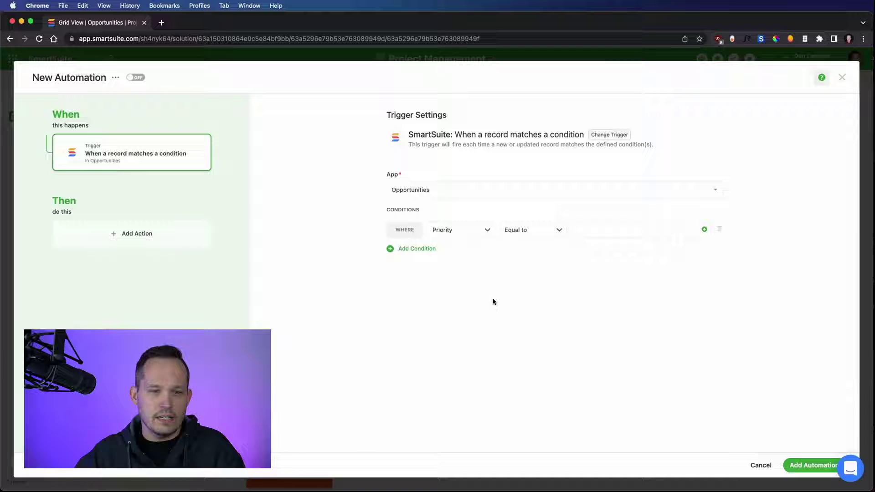
pyautogui.click(478, 231)
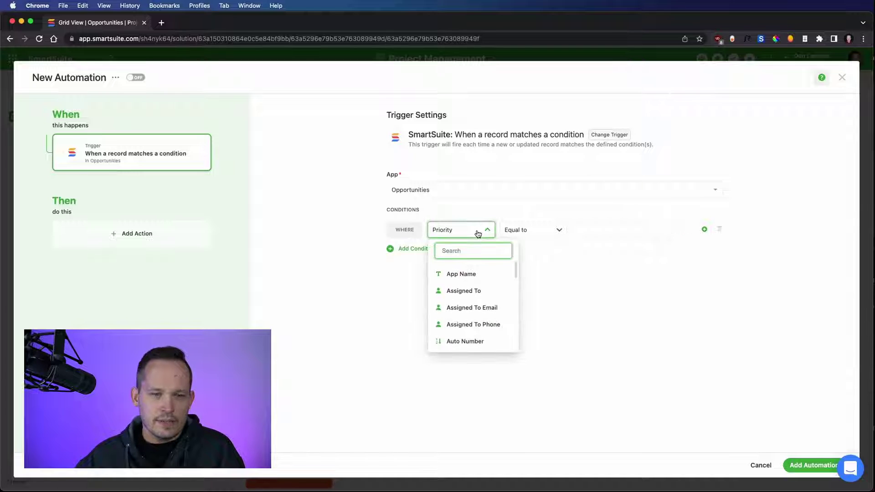
pyautogui.write('stag')
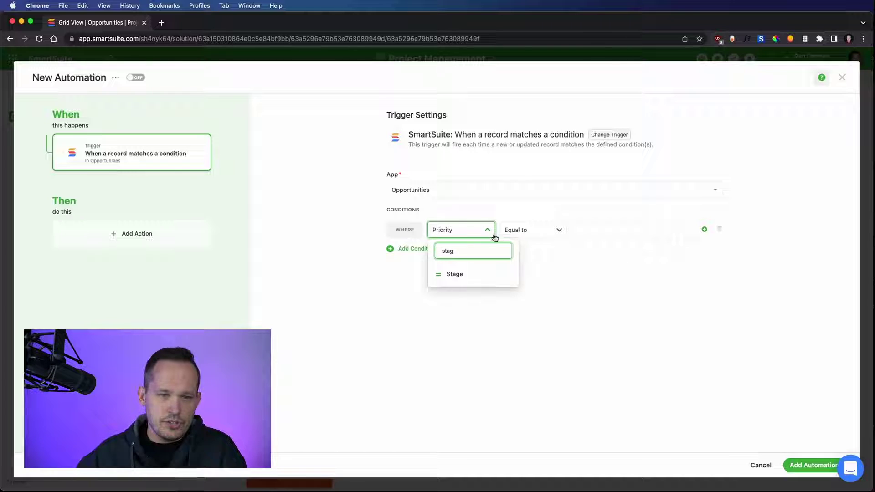
pyautogui.click(479, 274)
pyautogui.click(622, 230)
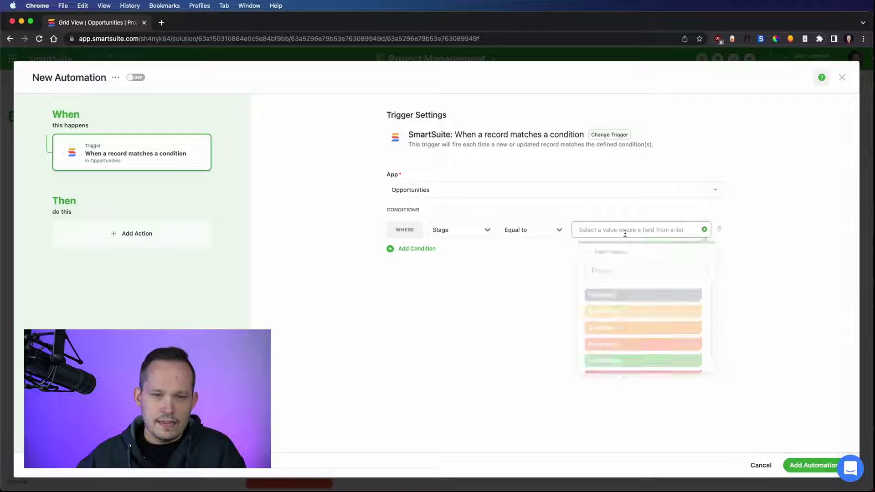
pyautogui.scroll(-1, 651, 305)
pyautogui.click(630, 344)
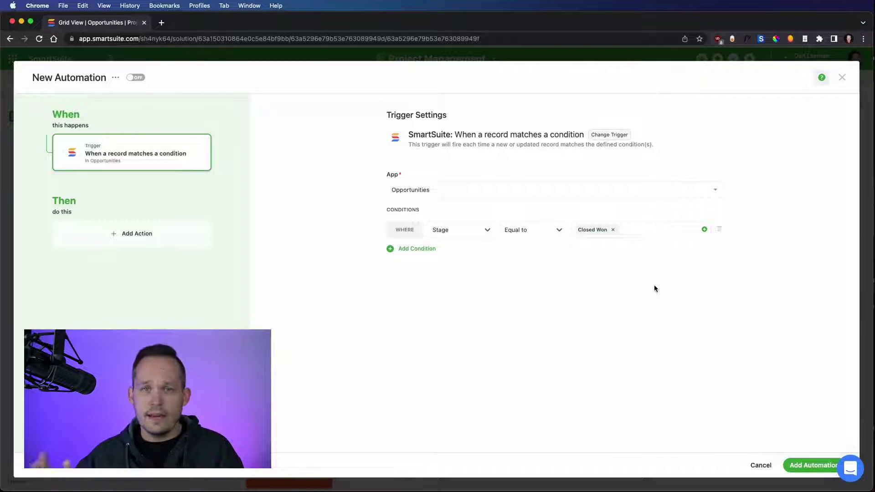
# Add a 'Create a record' action that creates the record in the Projects app.
pyautogui.click(156, 235)
pyautogui.moveTo(131, 231)
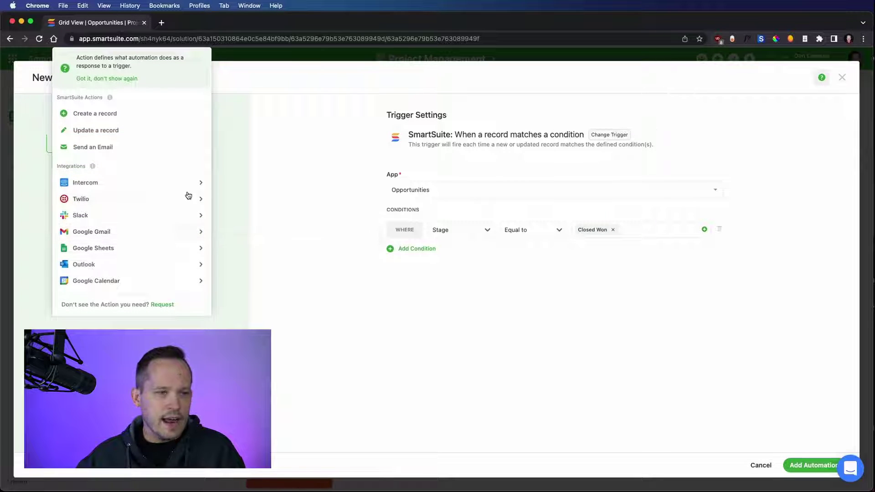
pyautogui.click(118, 113)
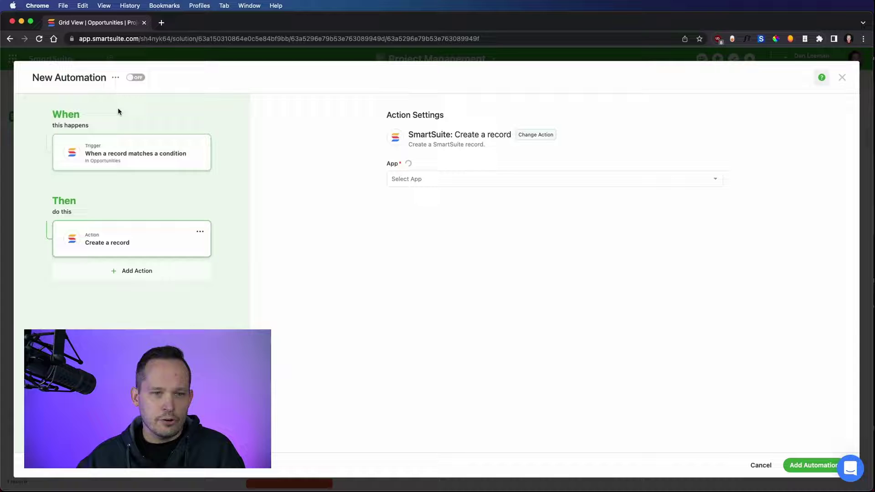
pyautogui.click(449, 180)
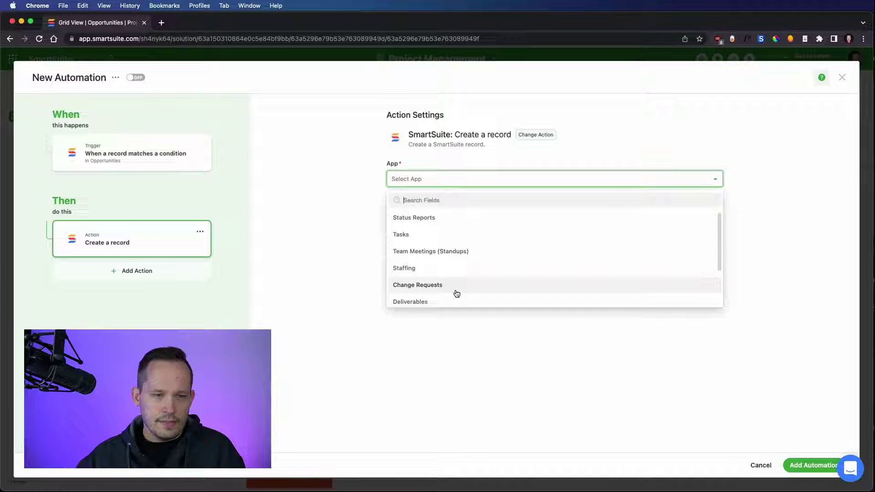
pyautogui.write('pro')
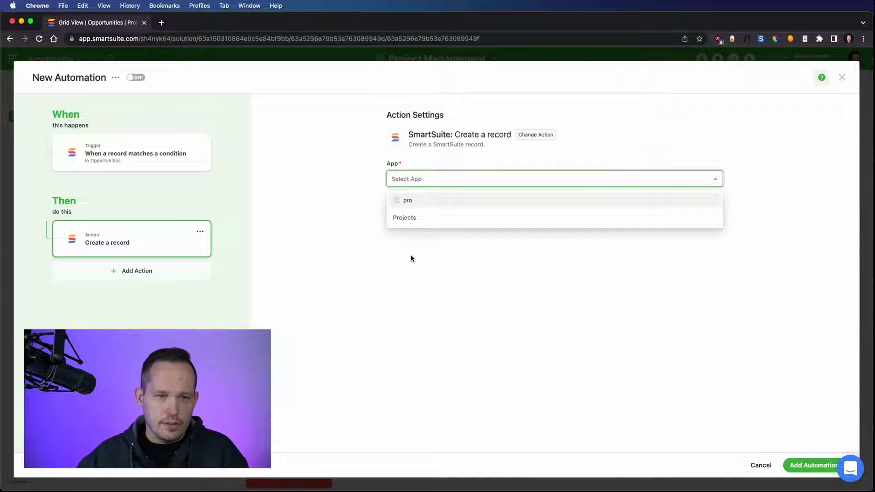
pyautogui.click(406, 217)
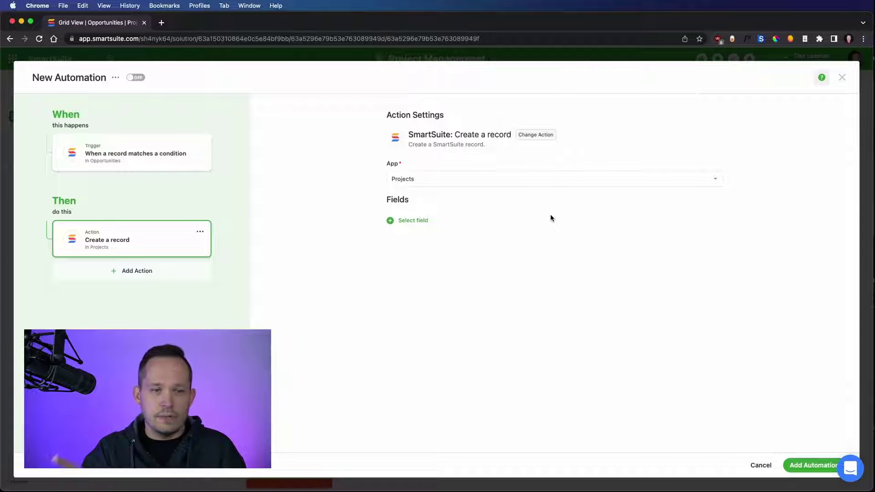
# Fill the new project's Project Name with the opportunity's Title.
pyautogui.click(414, 221)
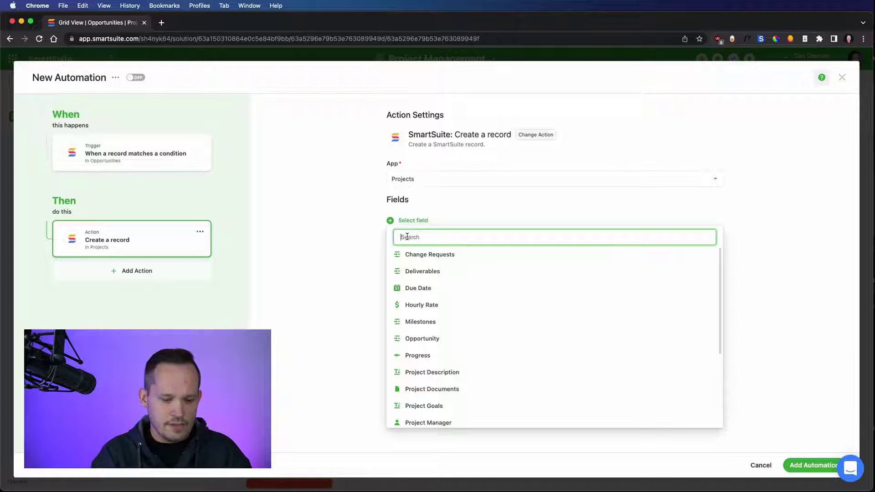
pyautogui.write('Name')
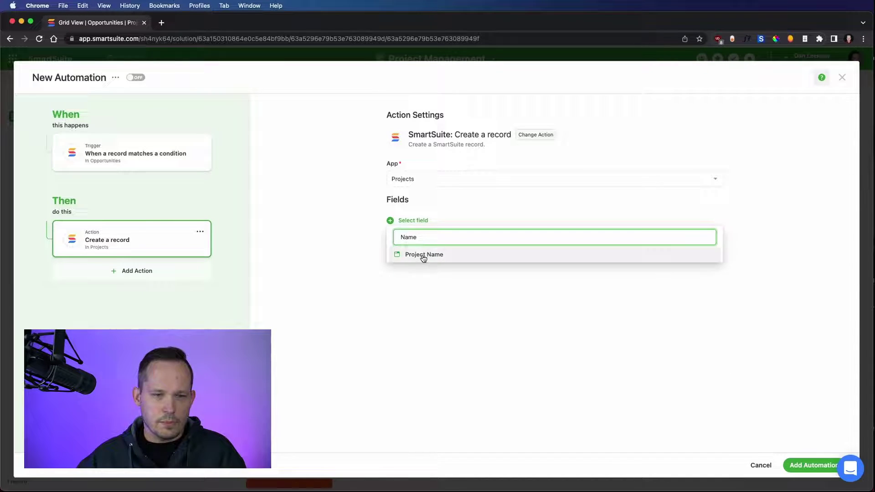
pyautogui.click(423, 254)
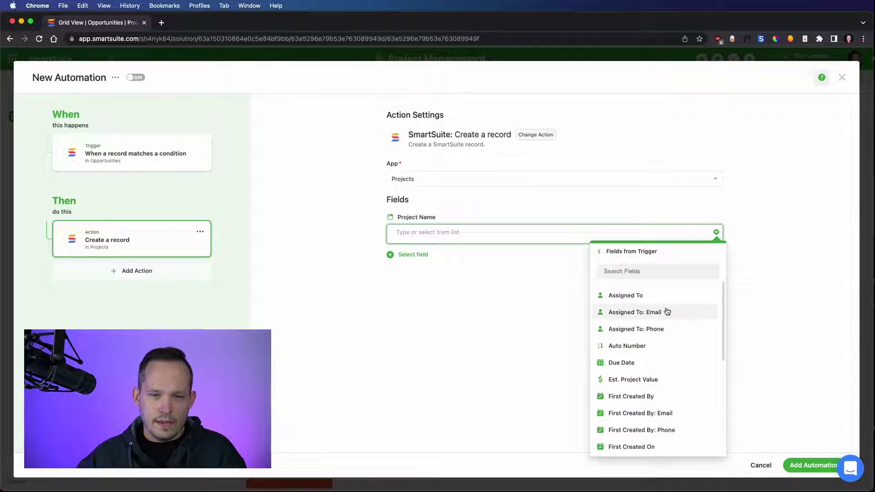
pyautogui.click(633, 271)
pyautogui.write('Ti')
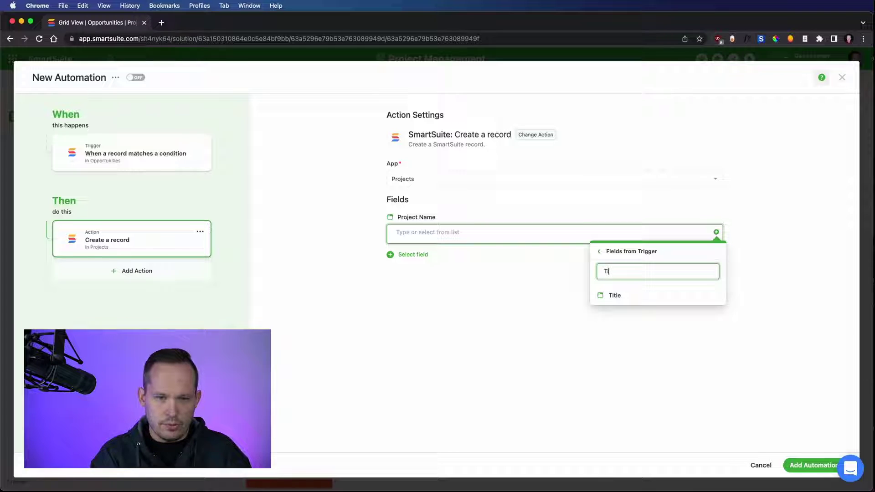
pyautogui.click(631, 294)
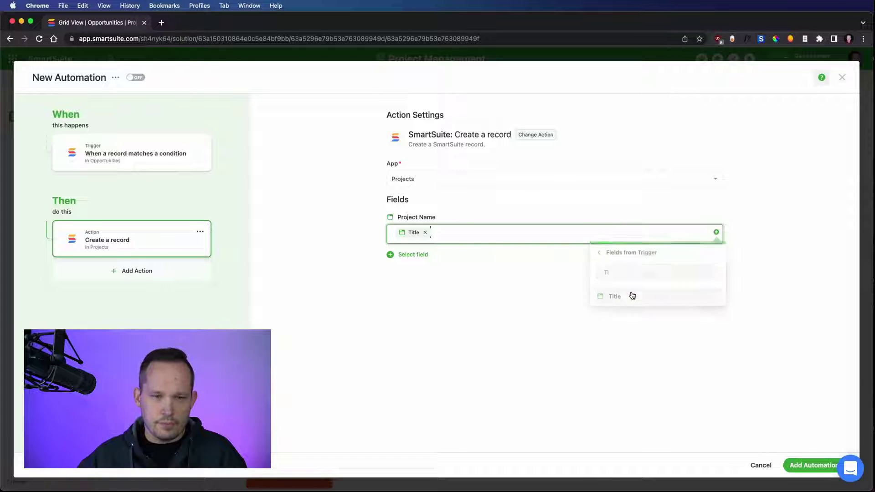
# Set the new project's Due Date to today plus 60 days.
pyautogui.click(412, 257)
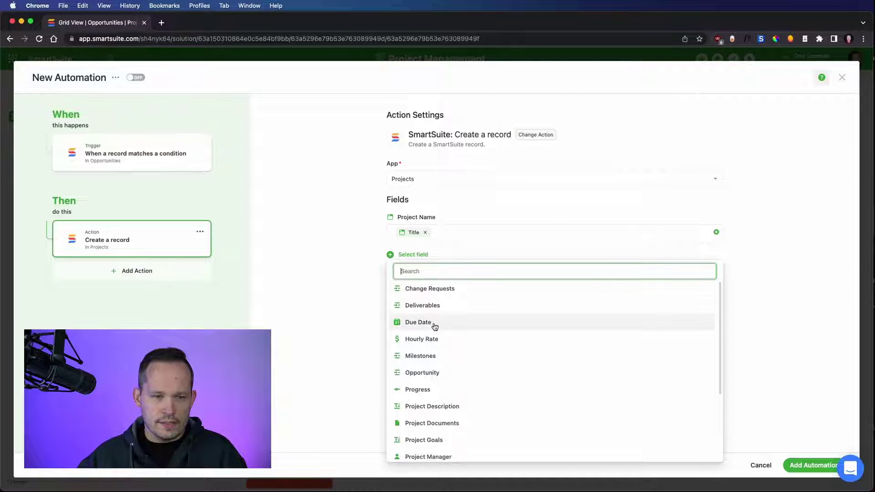
pyautogui.click(418, 322)
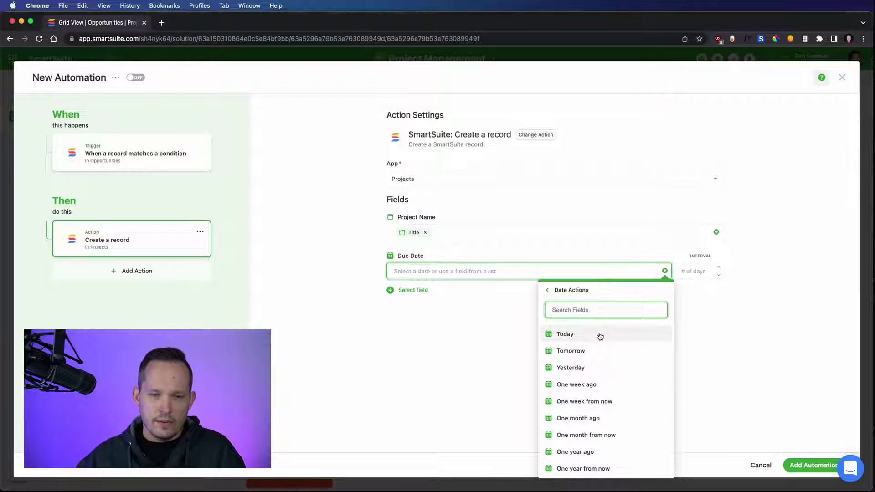
pyautogui.click(600, 336)
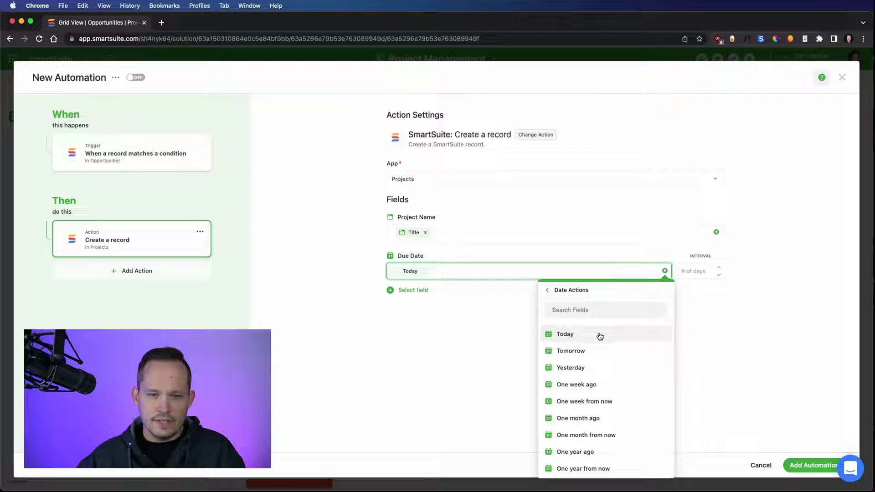
pyautogui.click(702, 275)
pyautogui.write('60')
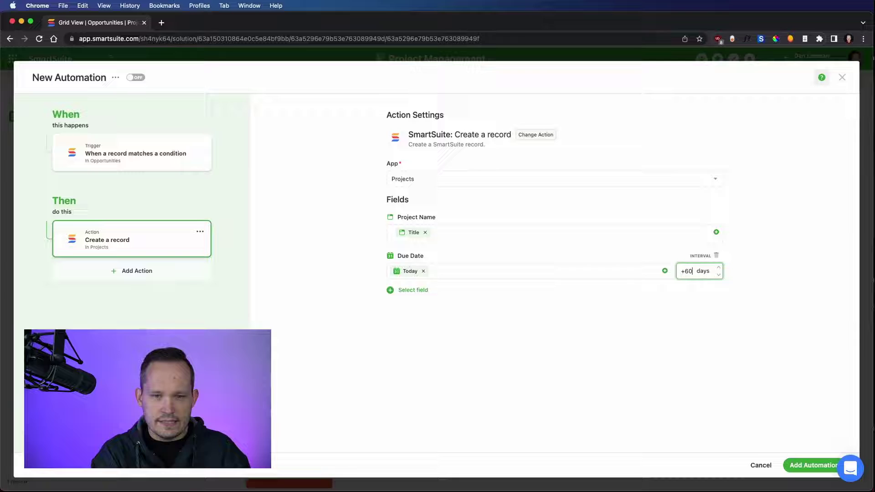
pyautogui.click(594, 323)
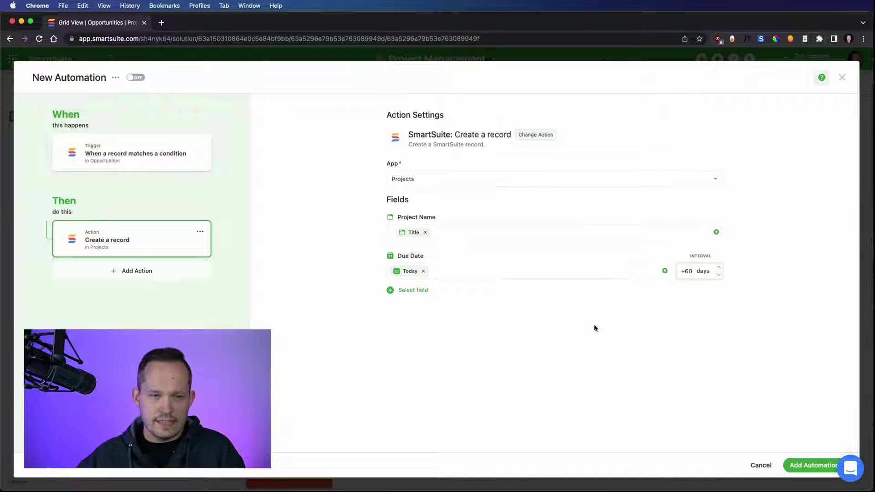
# Add the project's Opportunity field, linked via the triggering opportunity's Title.
pyautogui.click(409, 292)
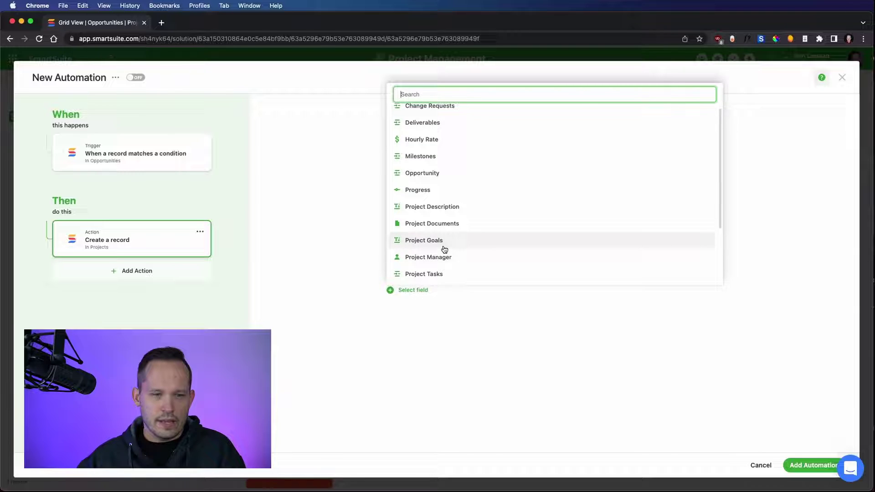
pyautogui.scroll(-1, 444, 250)
pyautogui.scroll(1, 444, 248)
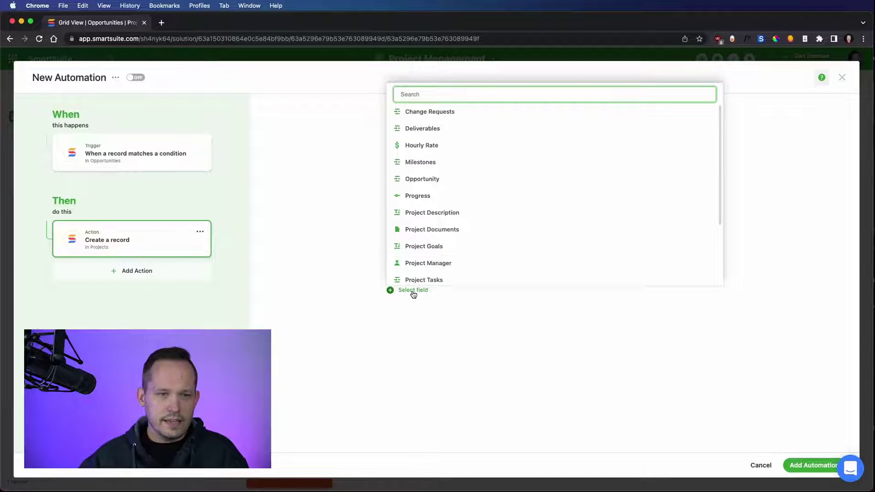
pyautogui.write('opp')
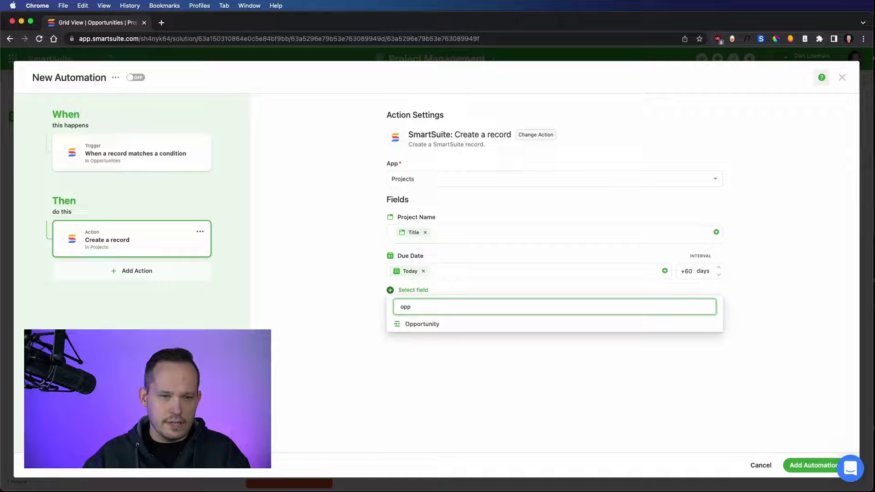
pyautogui.click(427, 326)
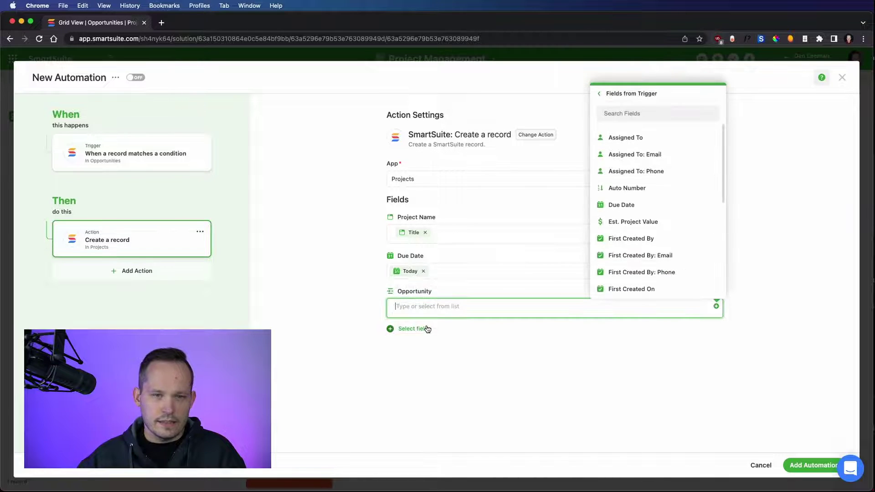
pyautogui.scroll(-5, 680, 232)
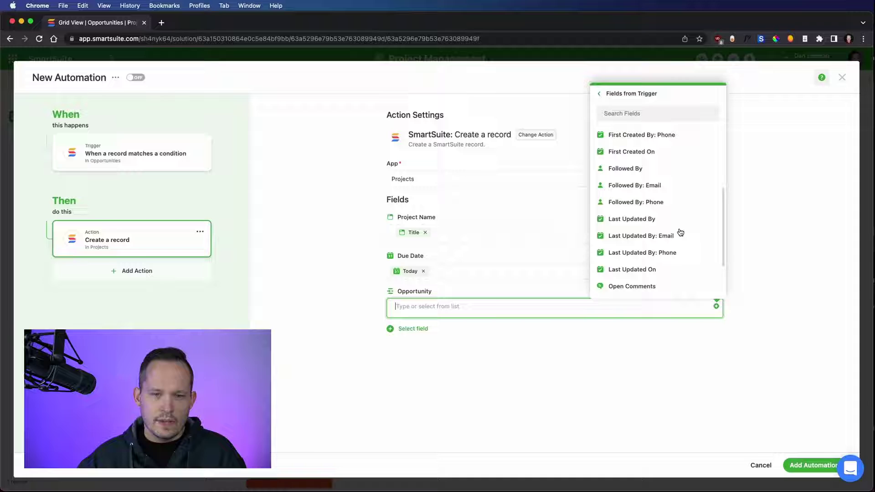
pyautogui.scroll(-3, 680, 232)
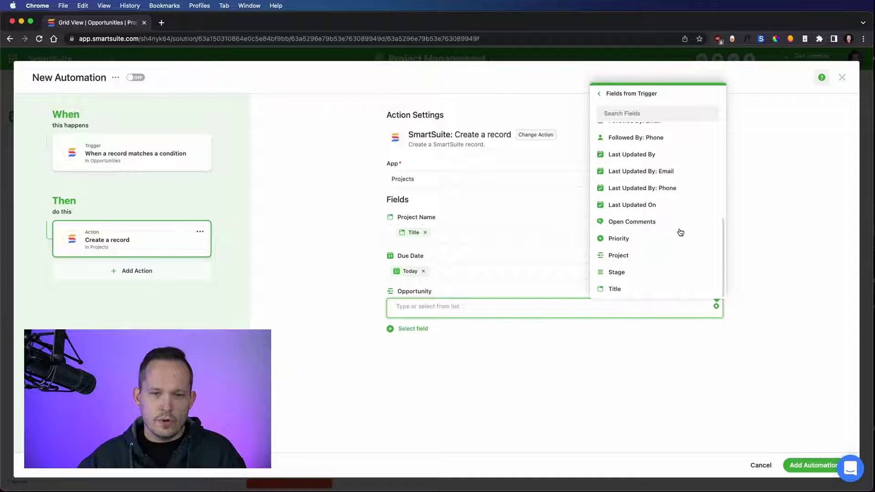
pyautogui.click(629, 290)
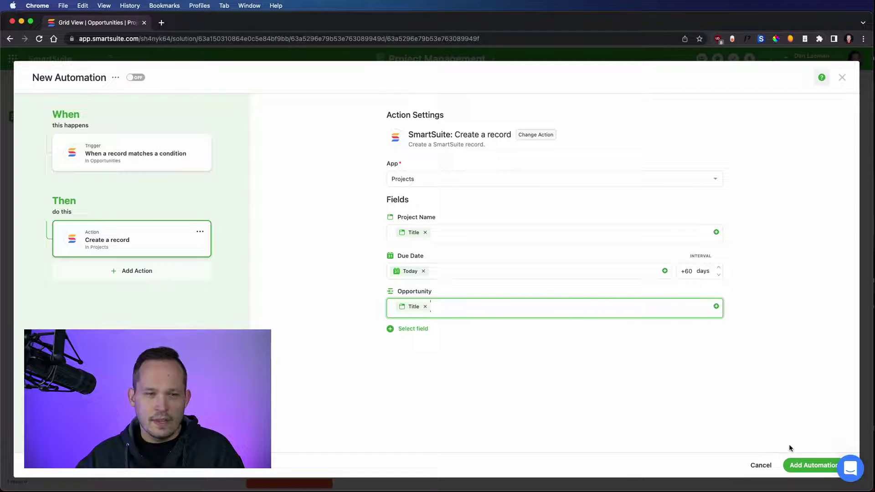
# Save and switch on the automation, then rename it 'Create Project From Opp' and save.
pyautogui.click(807, 466)
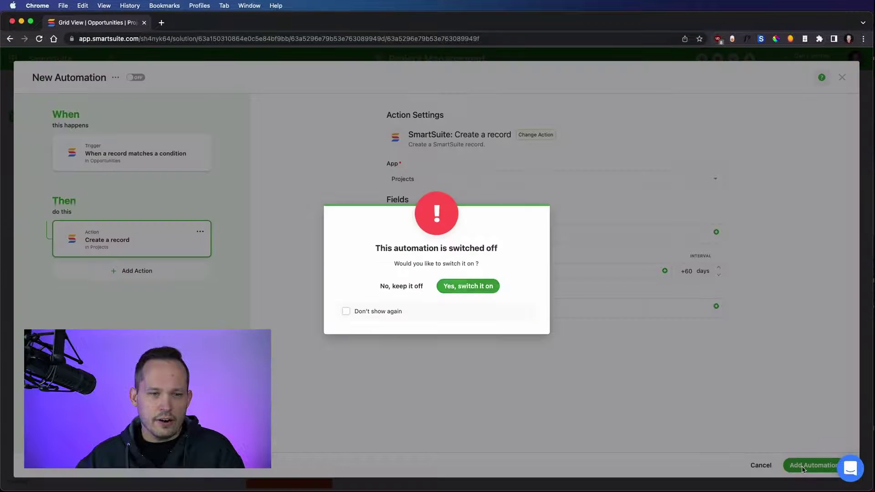
pyautogui.click(470, 287)
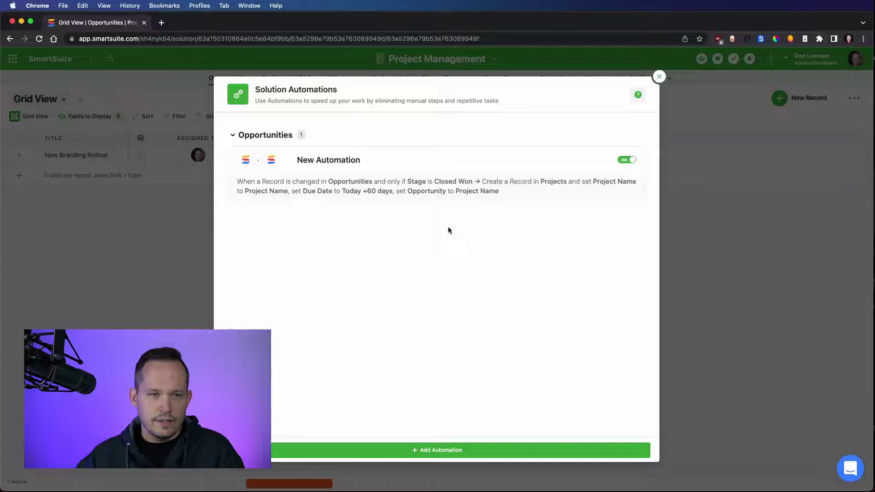
pyautogui.click(335, 162)
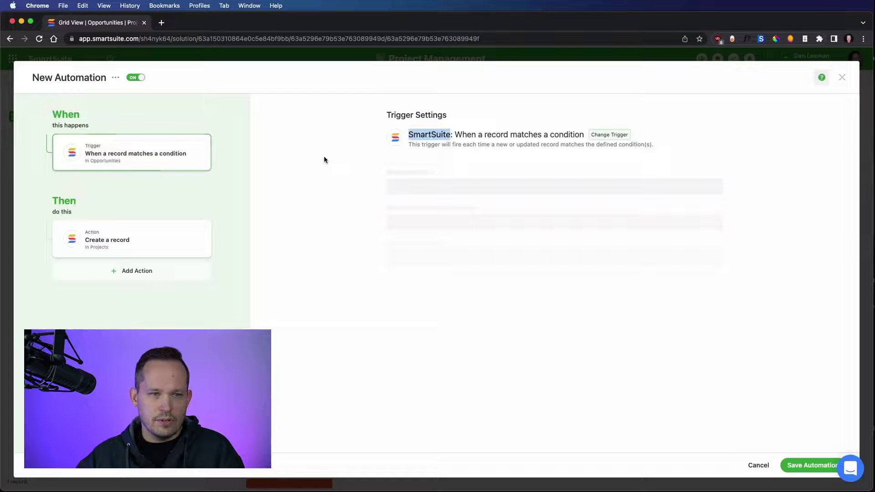
pyautogui.doubleClick(37, 77)
pyautogui.click(37, 78)
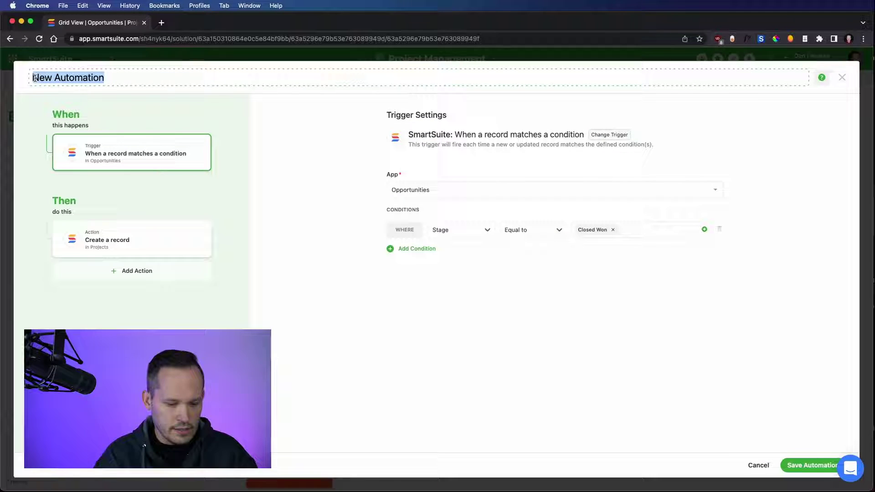
pyautogui.write('Create Project Fro')
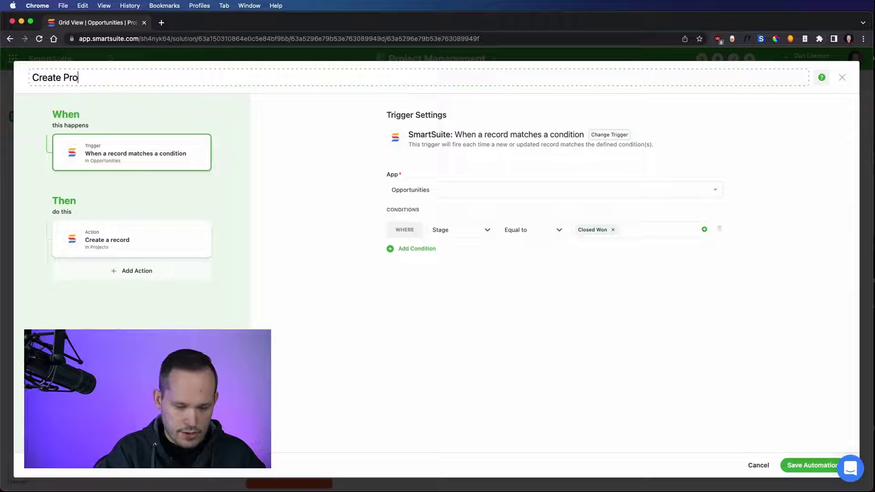
pyautogui.write('m Opp')
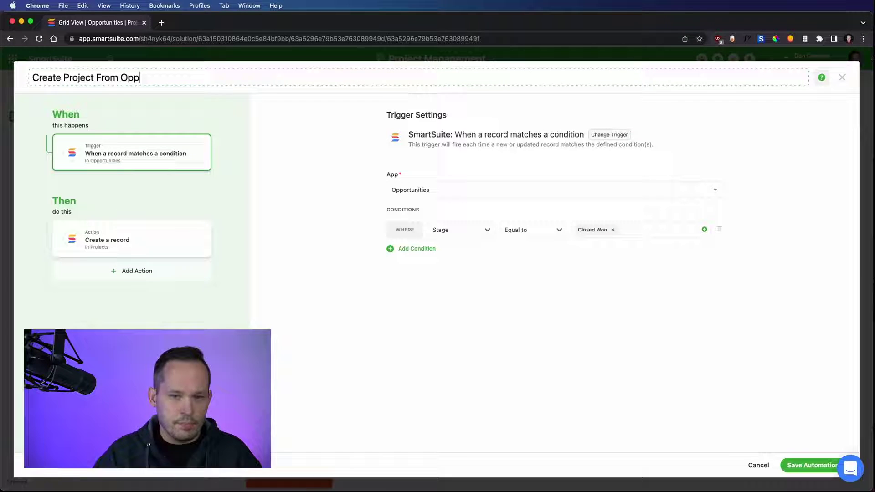
pyautogui.click(806, 466)
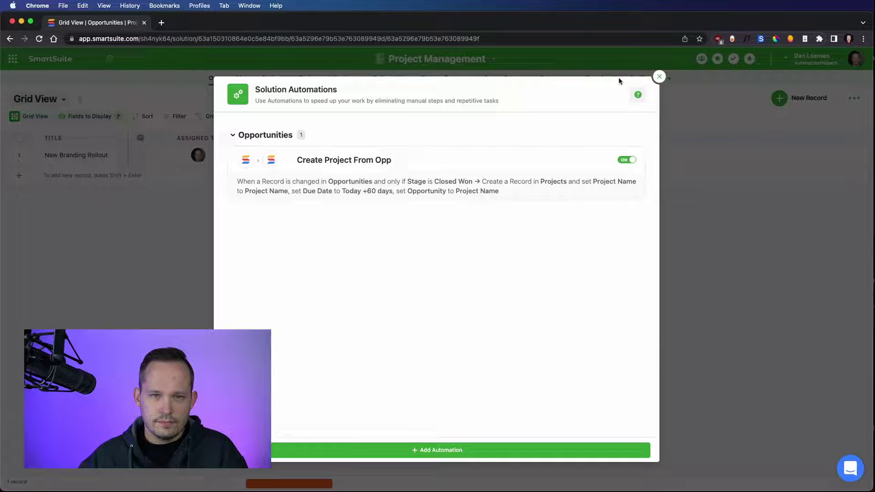
# Close the automations list and mark New Branding Rollout as Closed Won.
pyautogui.click(660, 77)
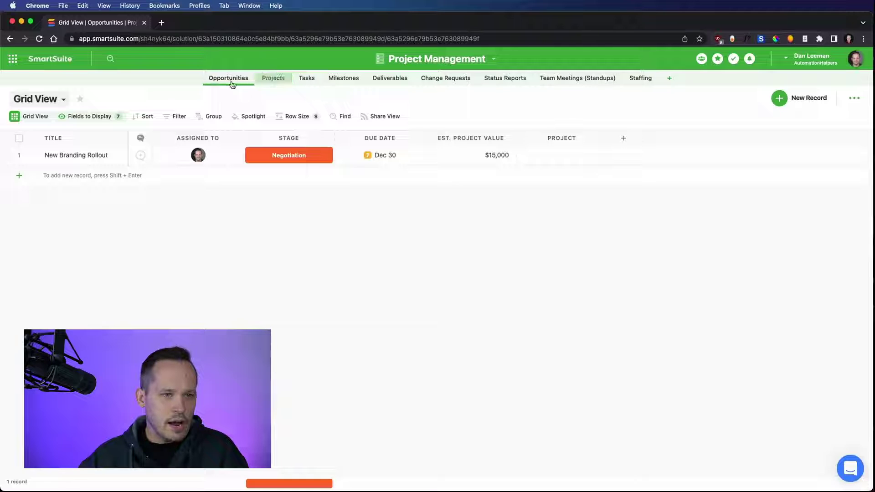
pyautogui.click(316, 157)
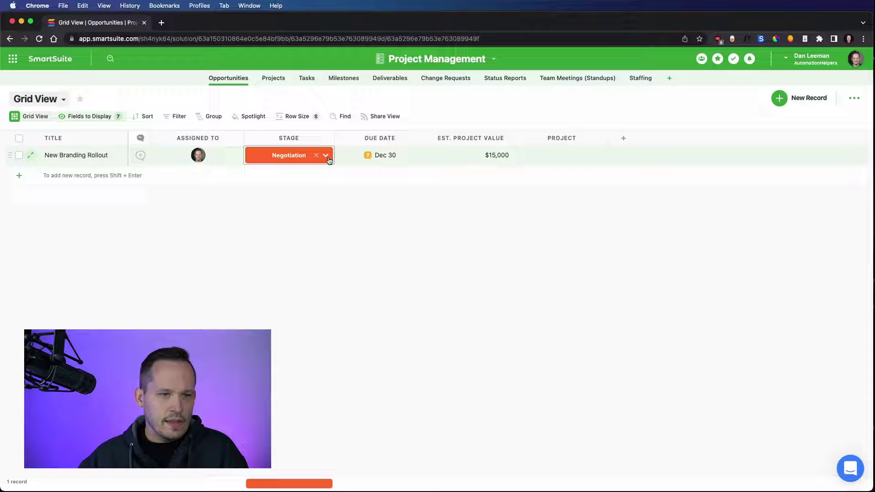
pyautogui.click(327, 157)
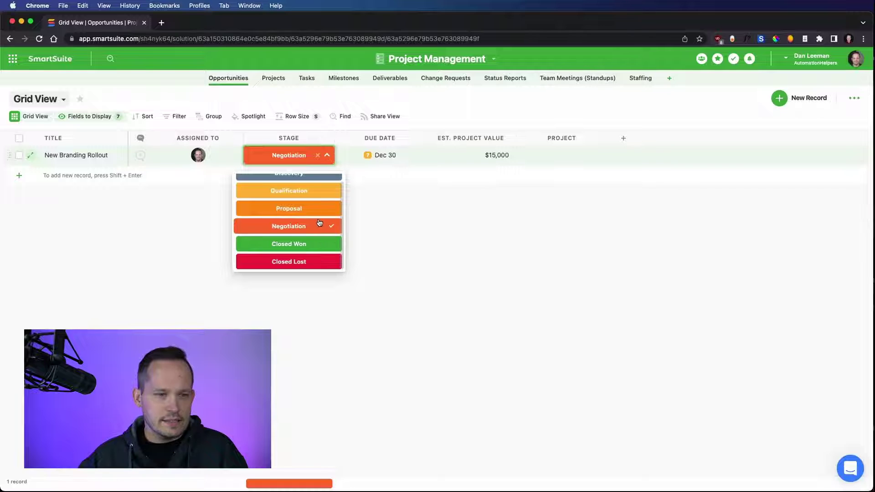
pyautogui.click(299, 247)
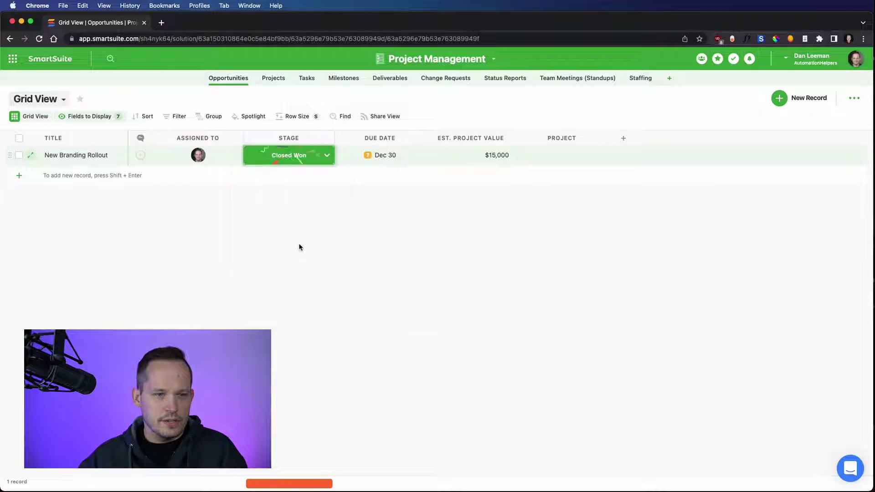
# Check the Projects table for the new New Branding Rollout project due Feb 21, 2023.
pyautogui.click(272, 79)
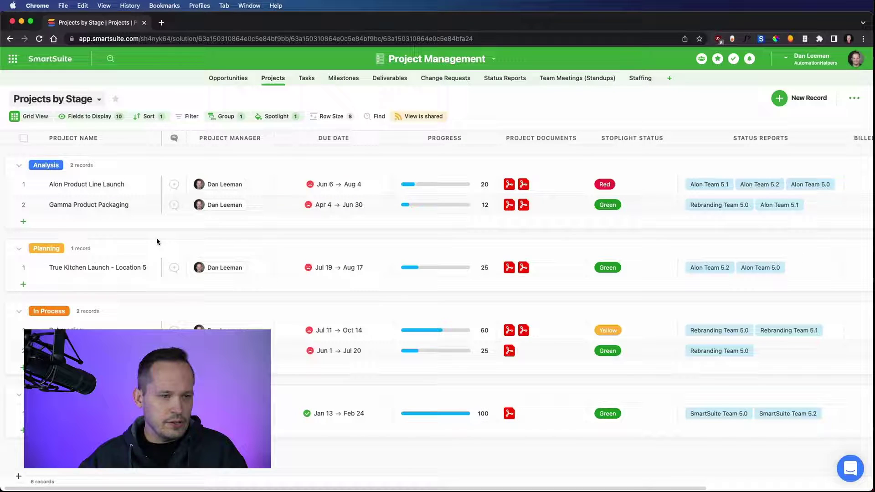
pyautogui.click(154, 267)
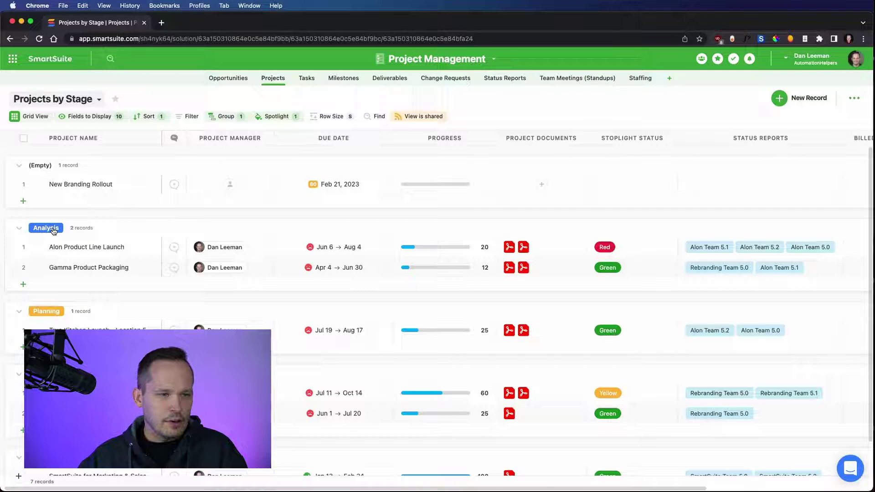
pyautogui.click(342, 267)
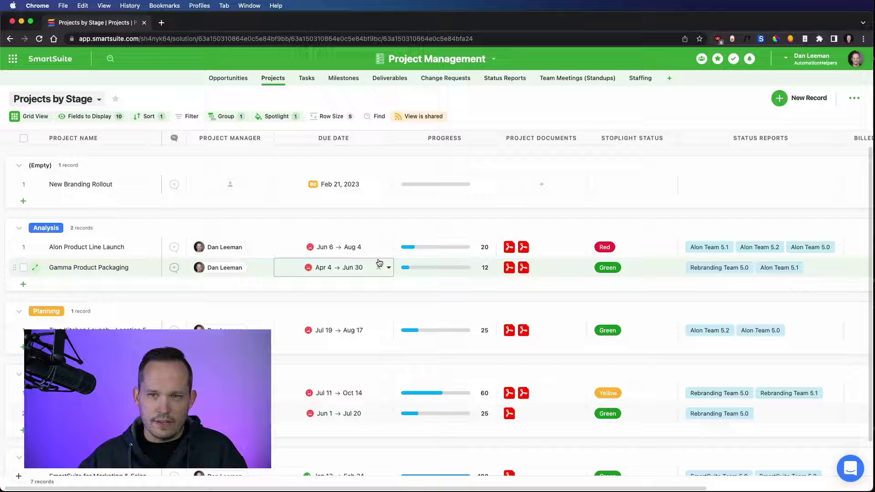
pyautogui.click(34, 229)
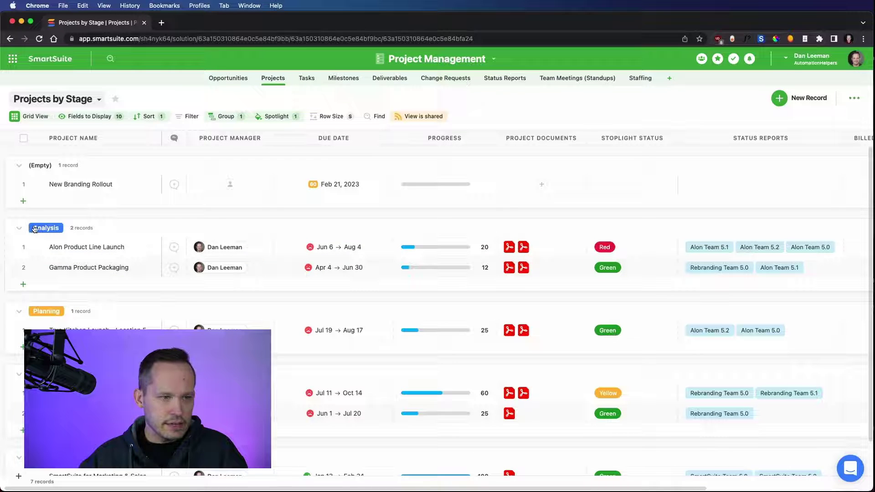
pyautogui.scroll(-3, 154, 267)
pyautogui.scroll(3, 154, 267)
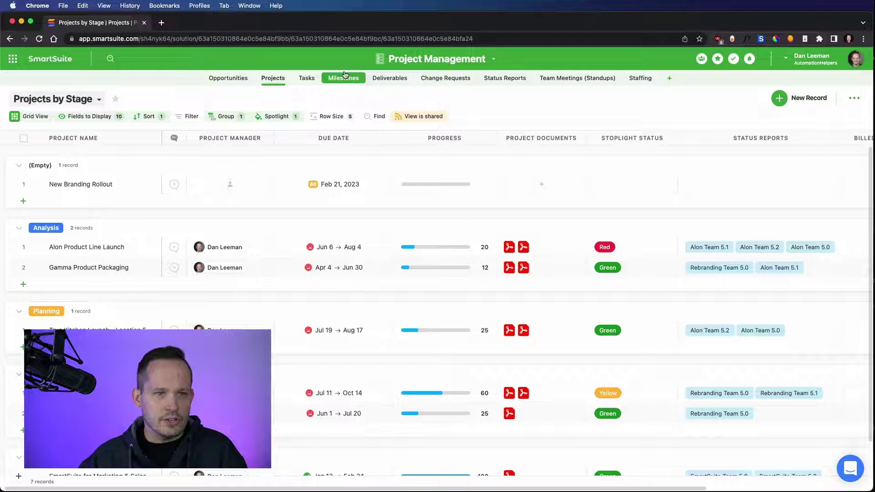
# Open the Create Project From Opp automation's create-record action settings.
pyautogui.click(493, 59)
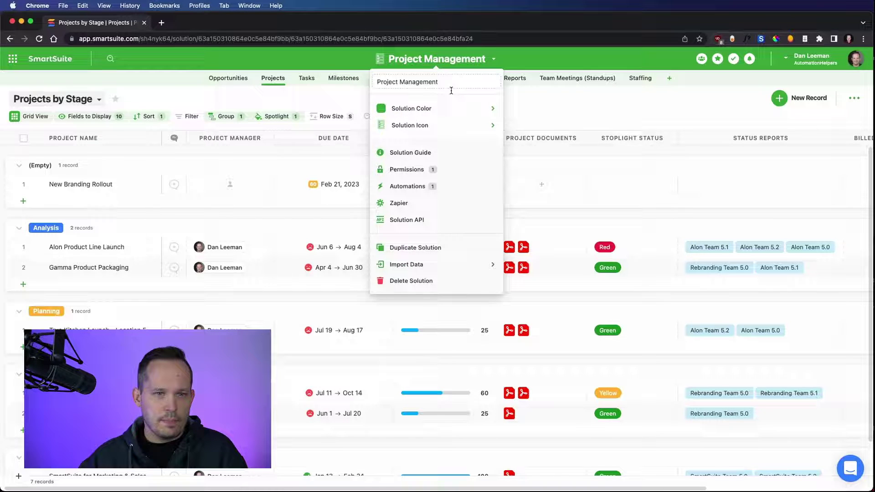
pyautogui.click(408, 186)
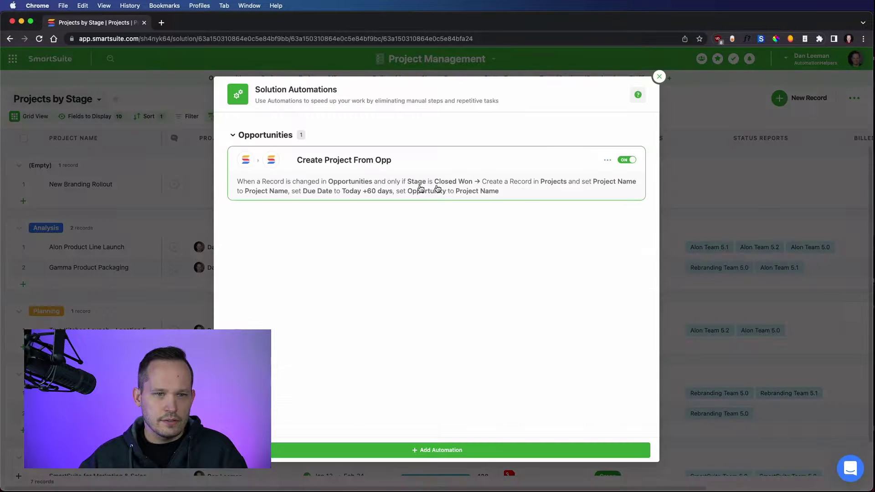
pyautogui.click(318, 178)
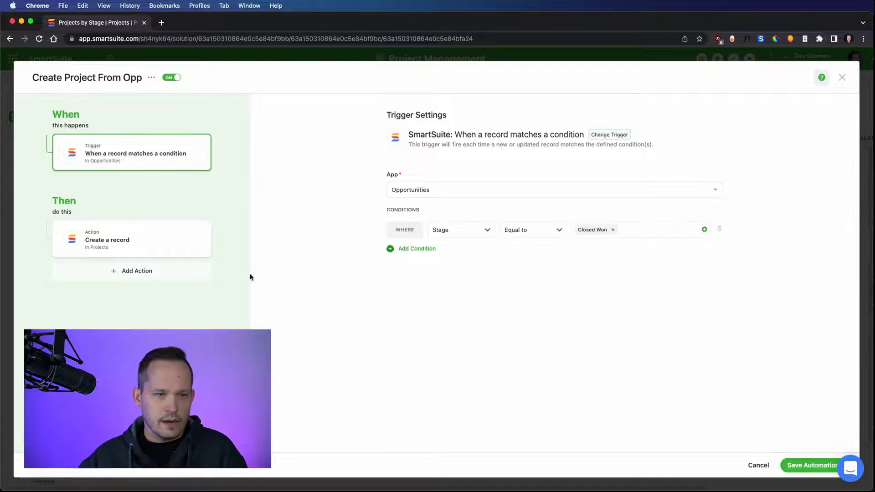
pyautogui.click(130, 239)
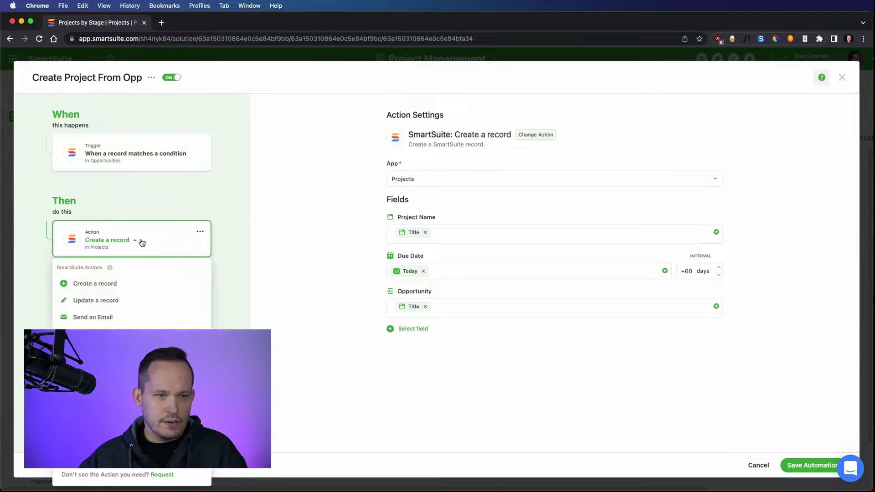
# Add a Stage field set to Planning and save the automation.
pyautogui.click(410, 329)
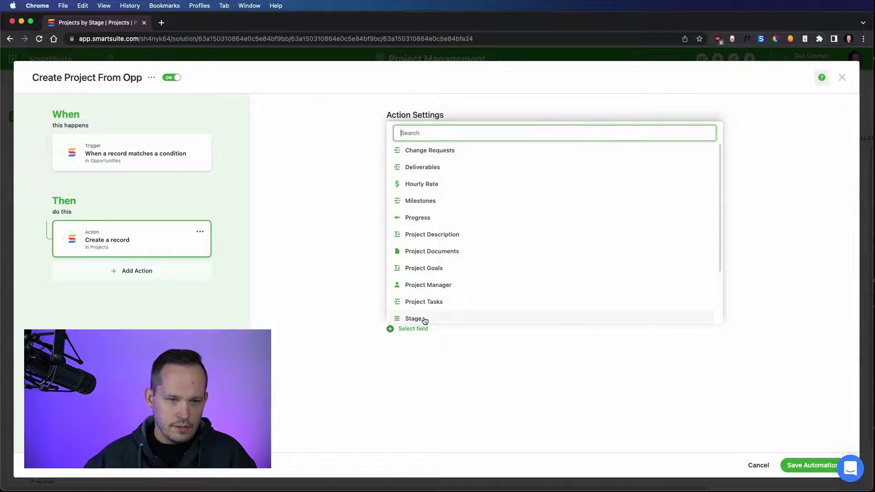
pyautogui.click(415, 319)
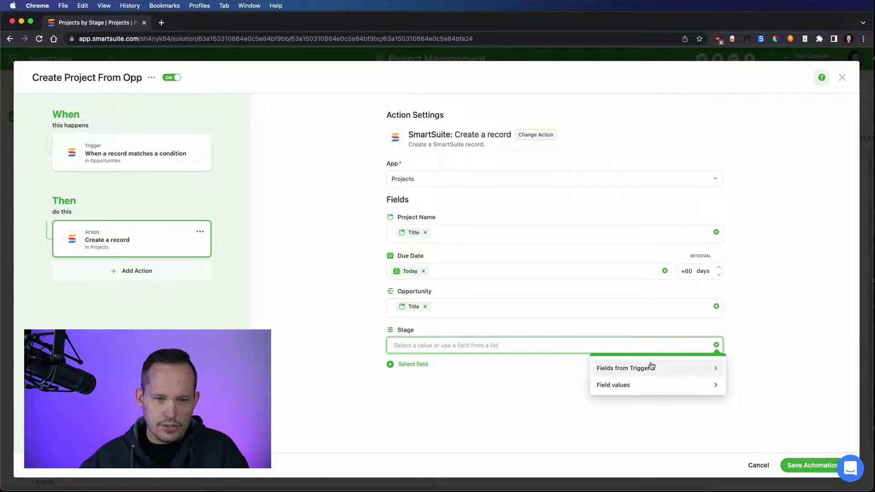
pyautogui.click(623, 385)
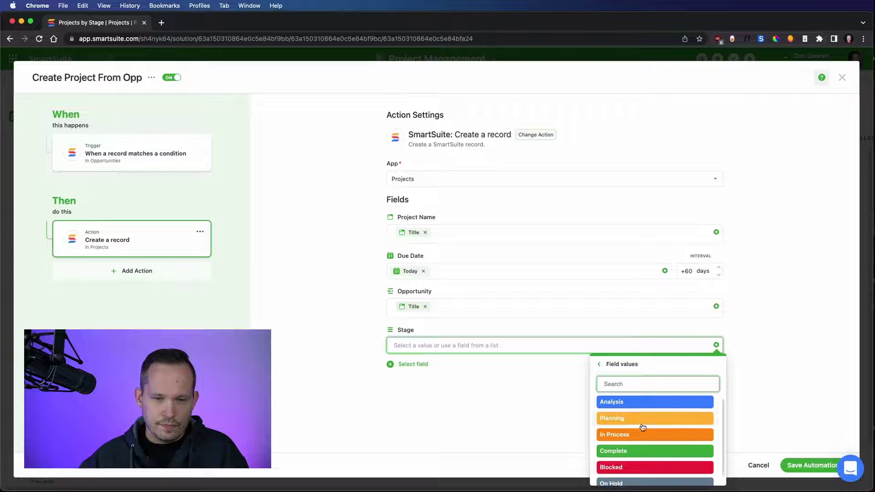
pyautogui.click(633, 413)
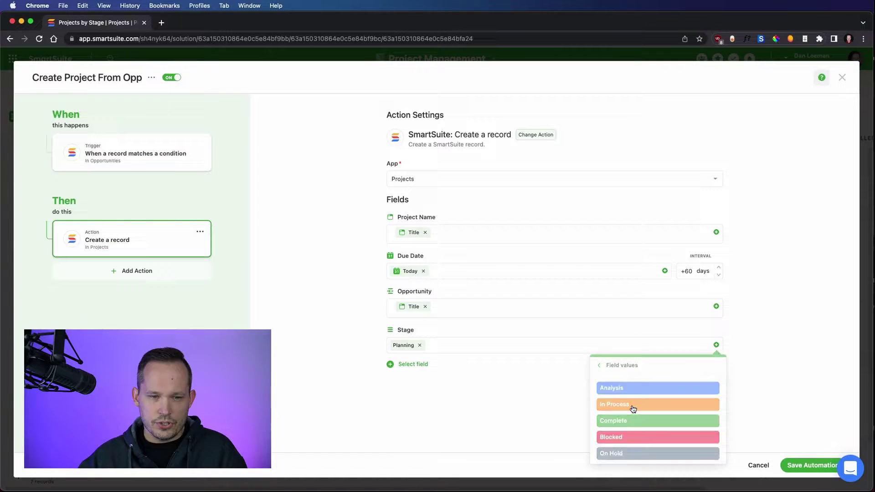
pyautogui.press('Escape')
pyautogui.click(806, 466)
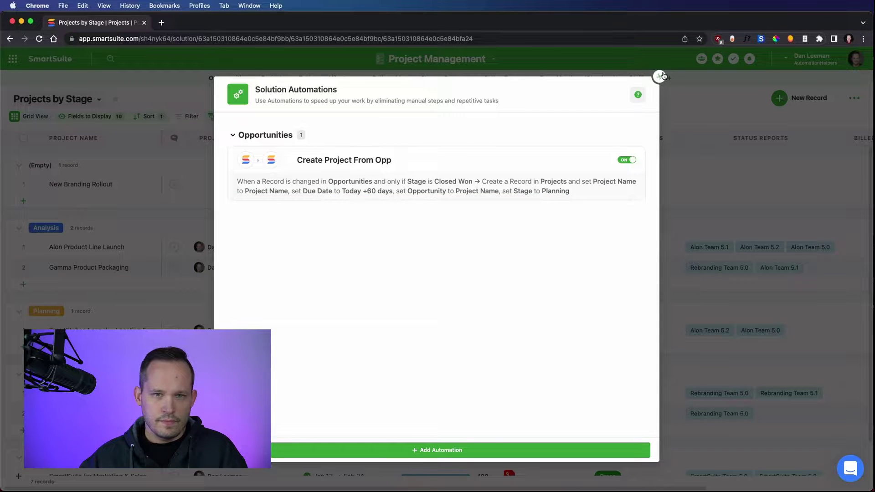
pyautogui.hotkey('ctrl', 'Tab')
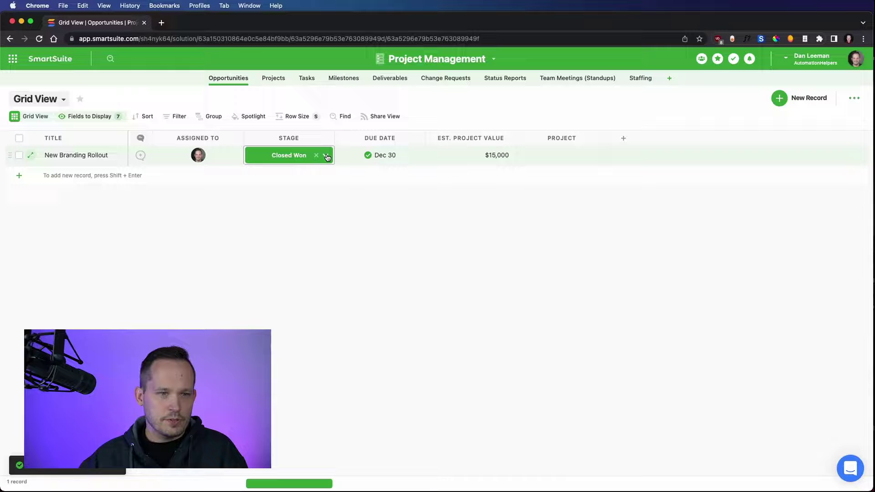
# Reset New Branding Rollout's Stage to Negotiation, then back to Closed Won.
pyautogui.click(325, 155)
pyautogui.click(294, 229)
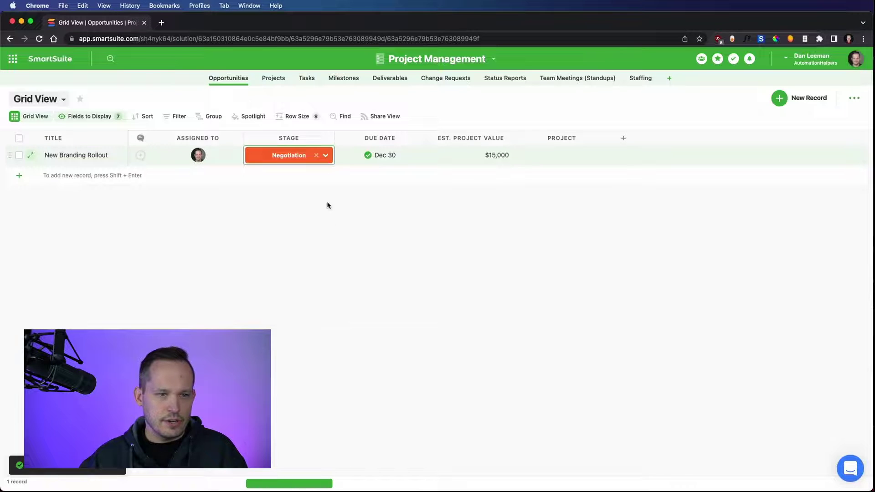
pyautogui.click(326, 155)
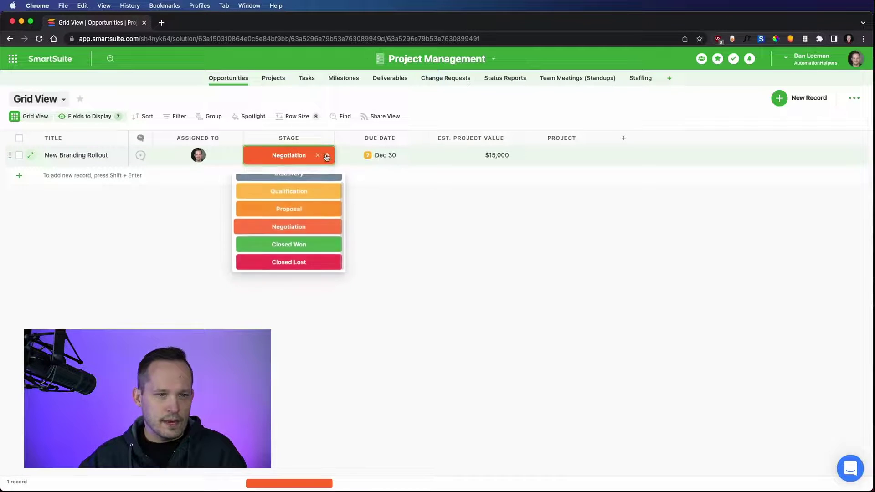
pyautogui.click(301, 244)
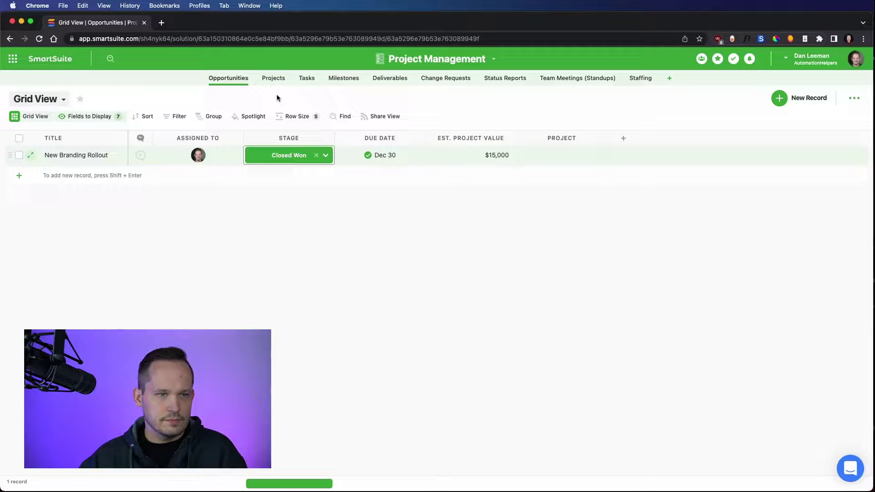
# Review the new Planning project in Projects and open its linked New Branding Rollout opportunity.
pyautogui.click(273, 78)
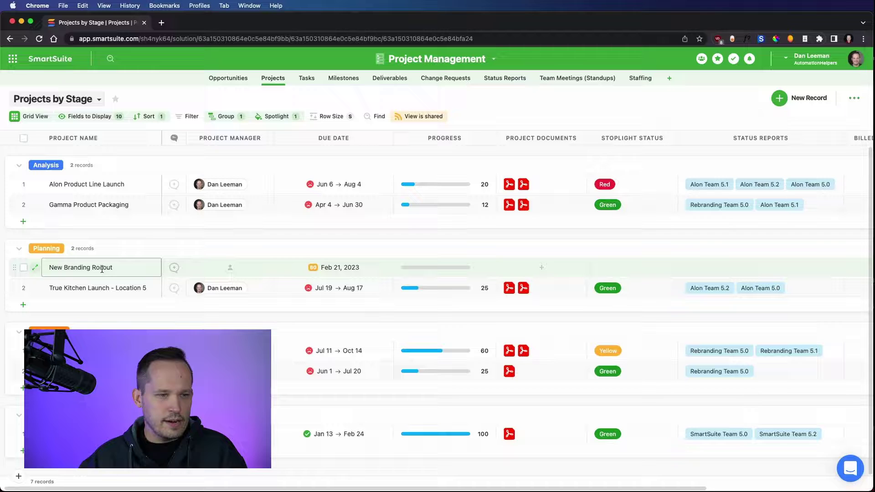
pyautogui.click(232, 267)
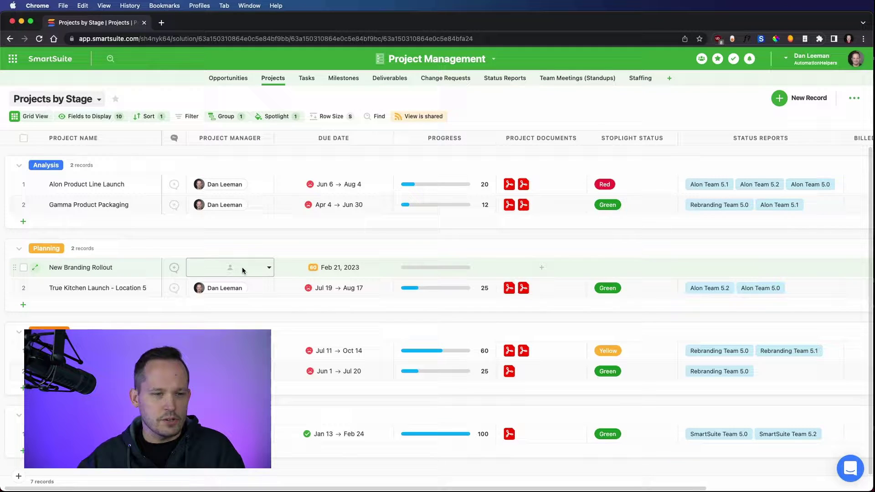
pyautogui.click(342, 270)
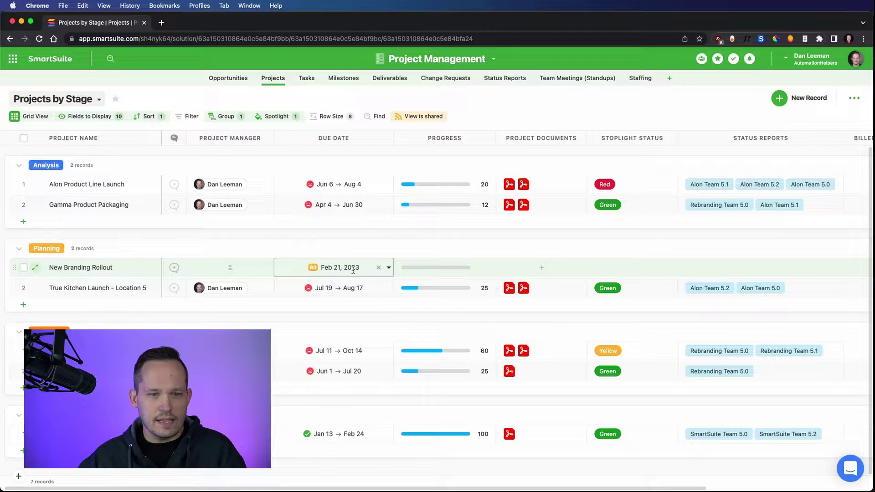
pyautogui.click(401, 271)
pyautogui.hscroll(6, 401, 271)
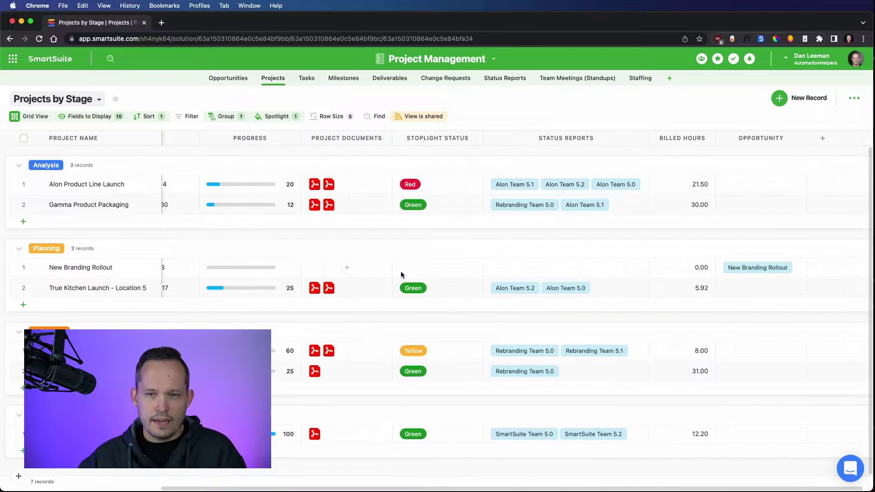
pyautogui.click(764, 271)
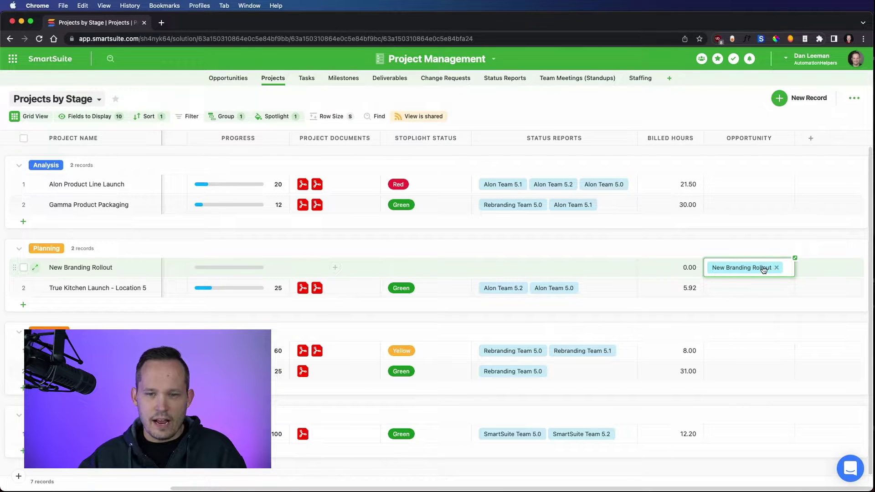
pyautogui.click(745, 268)
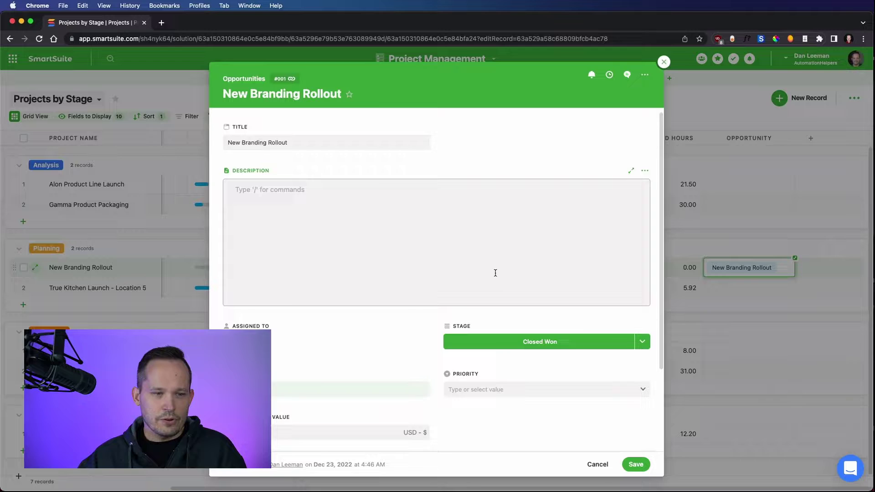
pyautogui.scroll(-3, 495, 273)
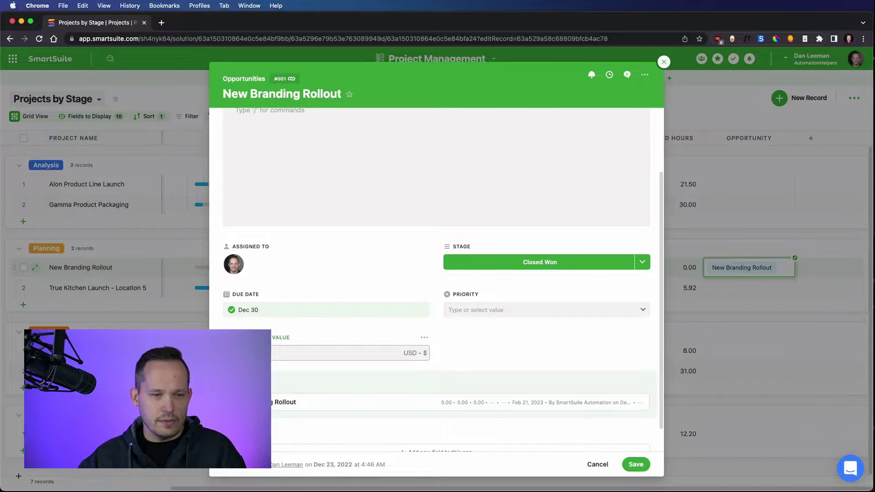
pyautogui.click(307, 353)
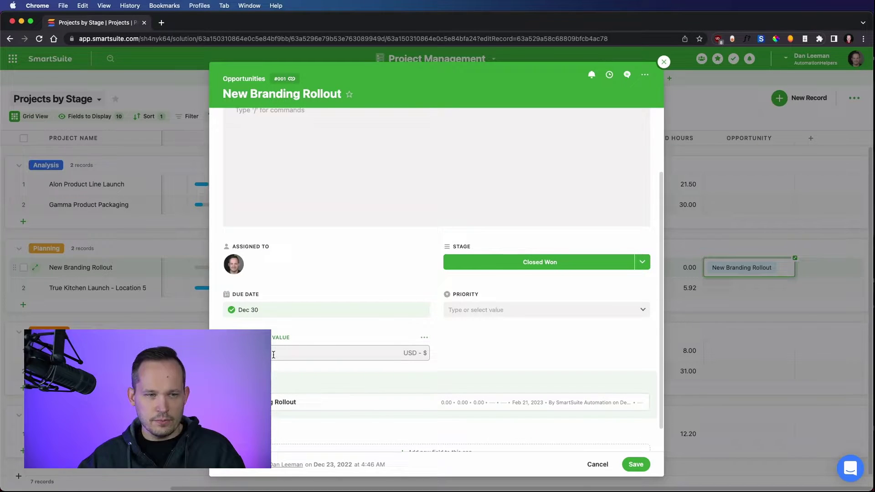
pyautogui.scroll(3, 289, 328)
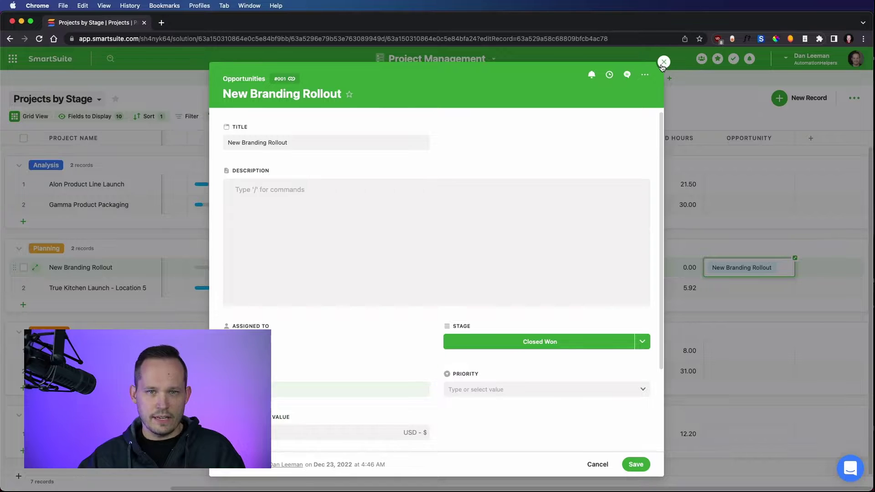